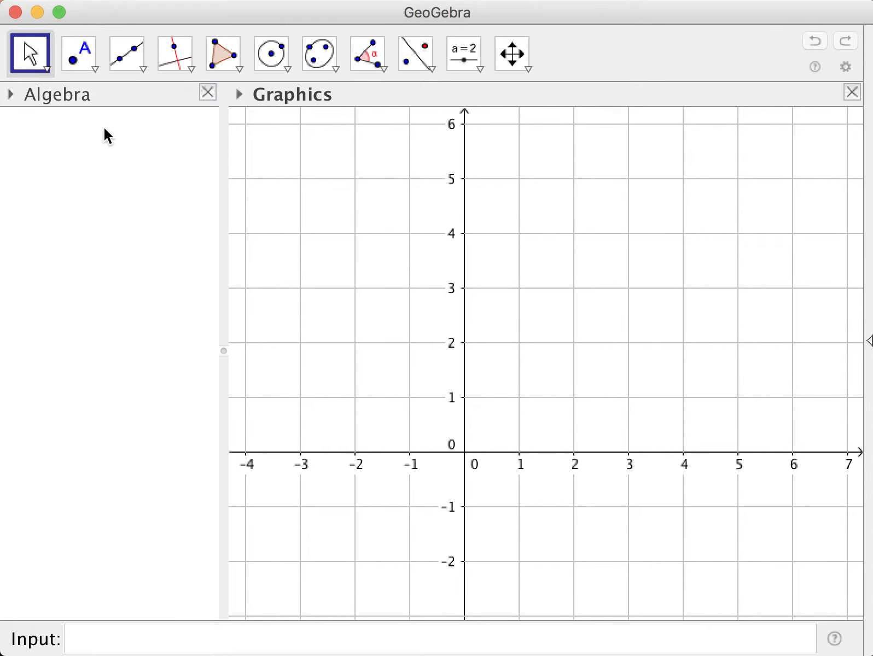
# Step: Close the Algebra view and hide both the axes and the grid in the Graphics view
pyautogui.click(207, 91)
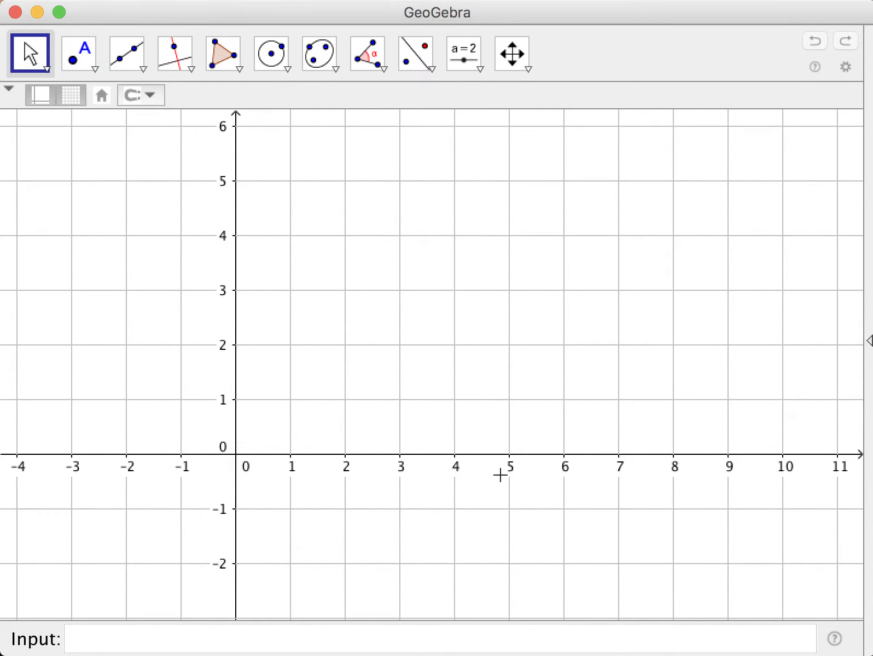
pyautogui.click(36, 95)
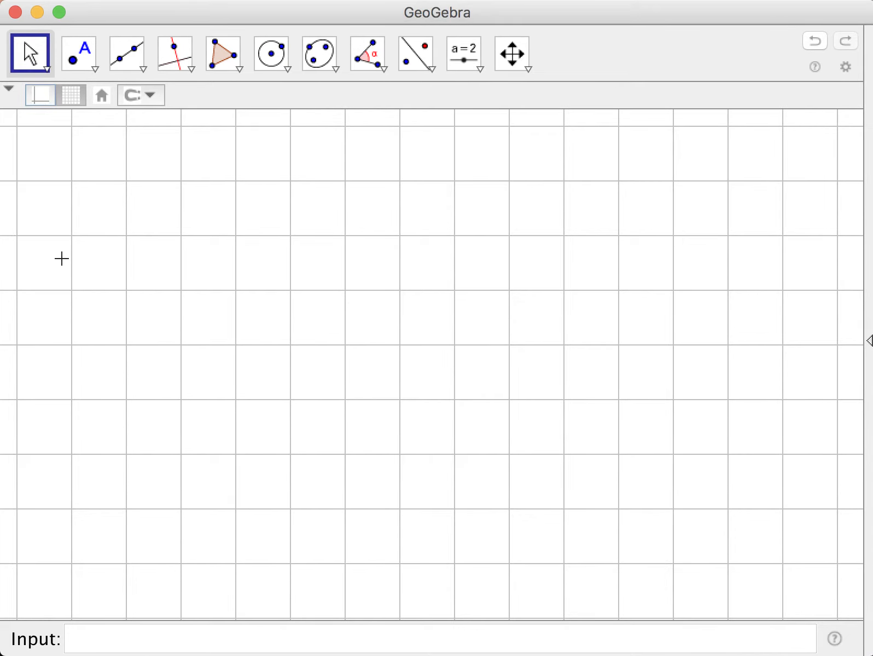
pyautogui.click(75, 97)
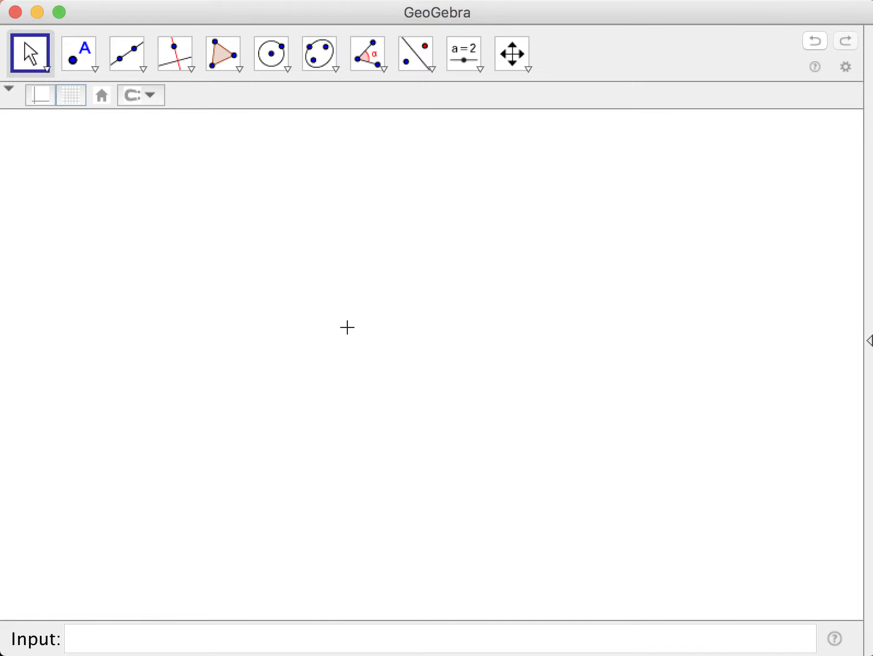
pyautogui.click(373, 70)
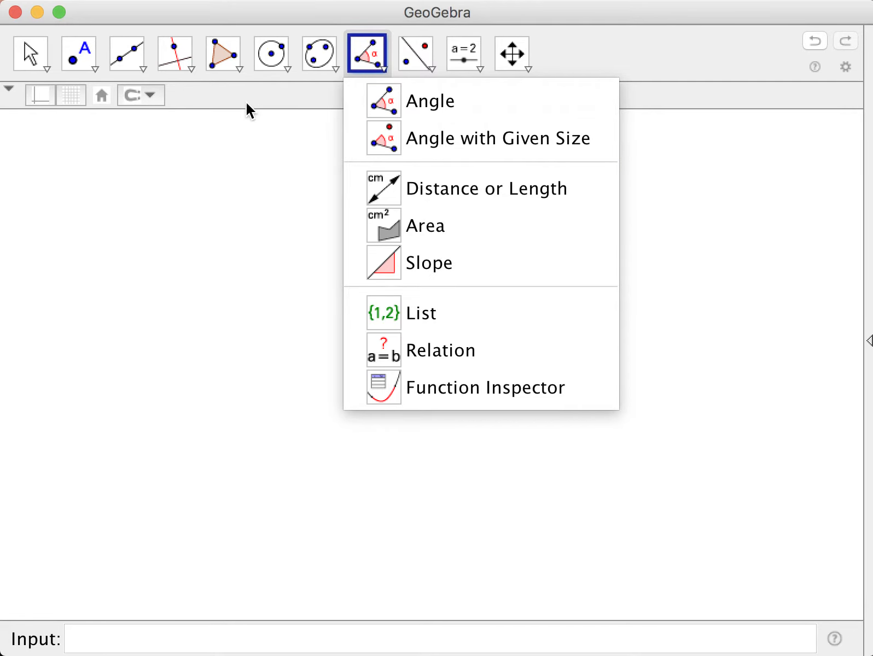
pyautogui.moveTo(162, 64)
pyautogui.moveTo(131, 61)
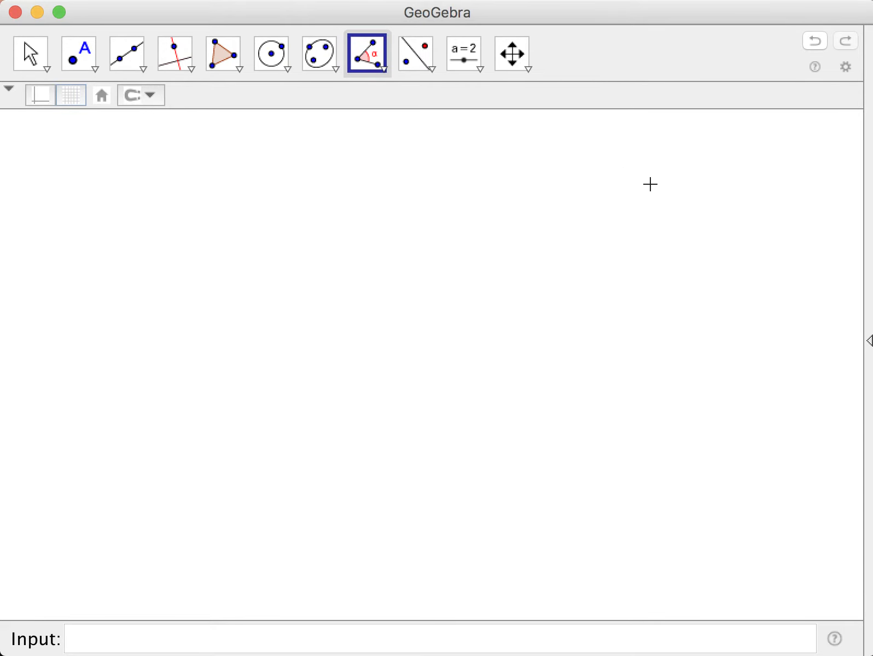
# Step: Create a horizontal segment with a given length of 5 in the lower part of the Graphics view
pyautogui.click(144, 72)
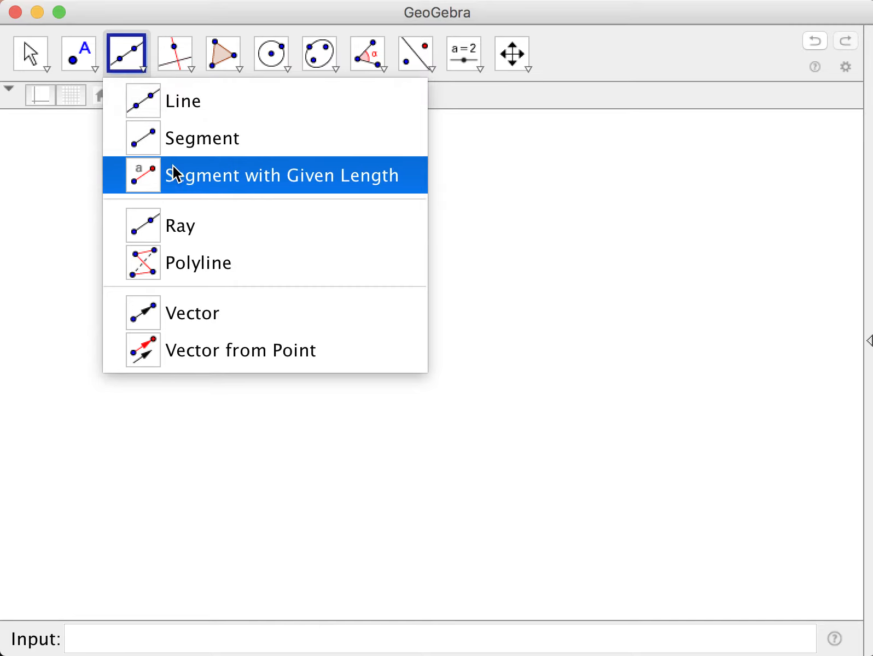
pyautogui.click(191, 187)
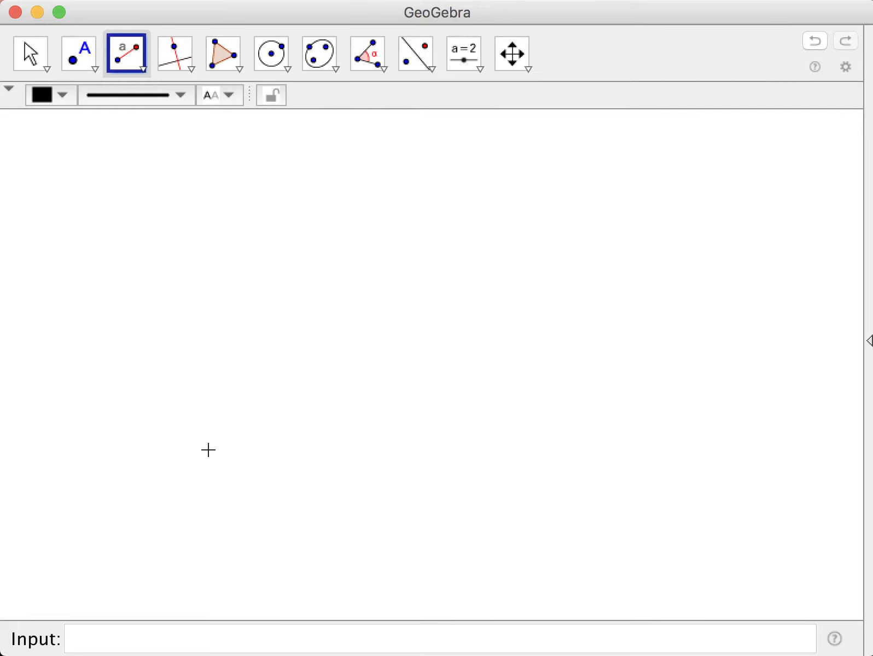
pyautogui.click(216, 451)
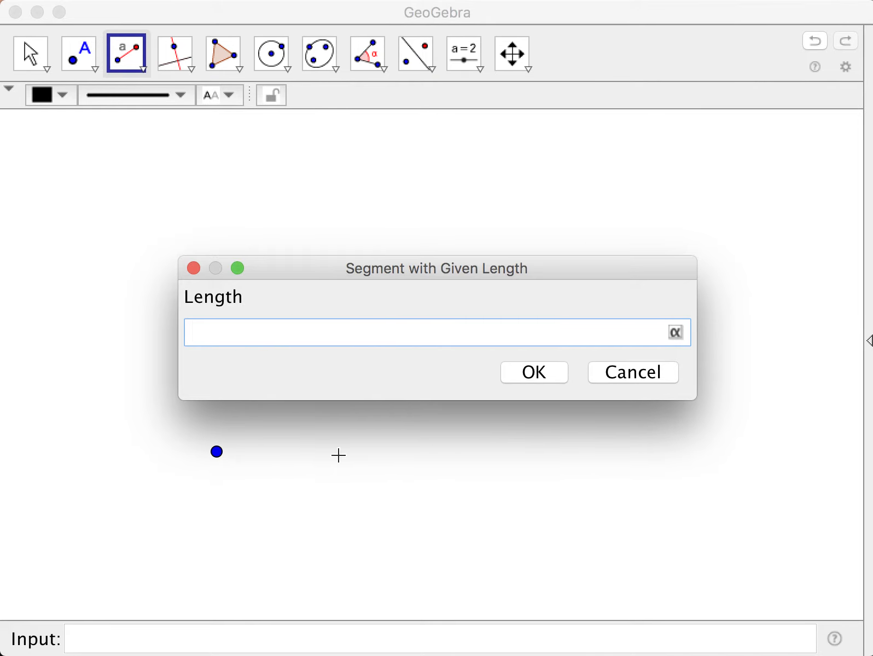
pyautogui.write('5')
pyautogui.click(529, 377)
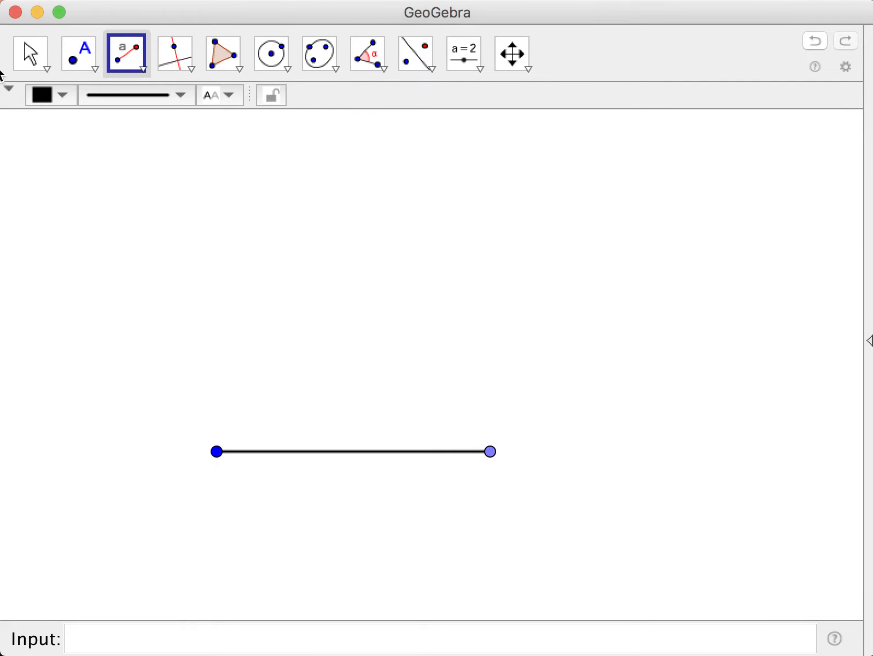
# Step: Move both endpoints of the segment to try out its position and tilt, leaving it roughly horizontal
pyautogui.click(29, 57)
pyautogui.moveTo(489, 452); pyautogui.dragTo(506, 424)
pyautogui.moveTo(219, 455)
pyautogui.mouseDown()
pyautogui.moveTo(178, 451)
pyautogui.moveTo(216, 439)
pyautogui.mouseUp()
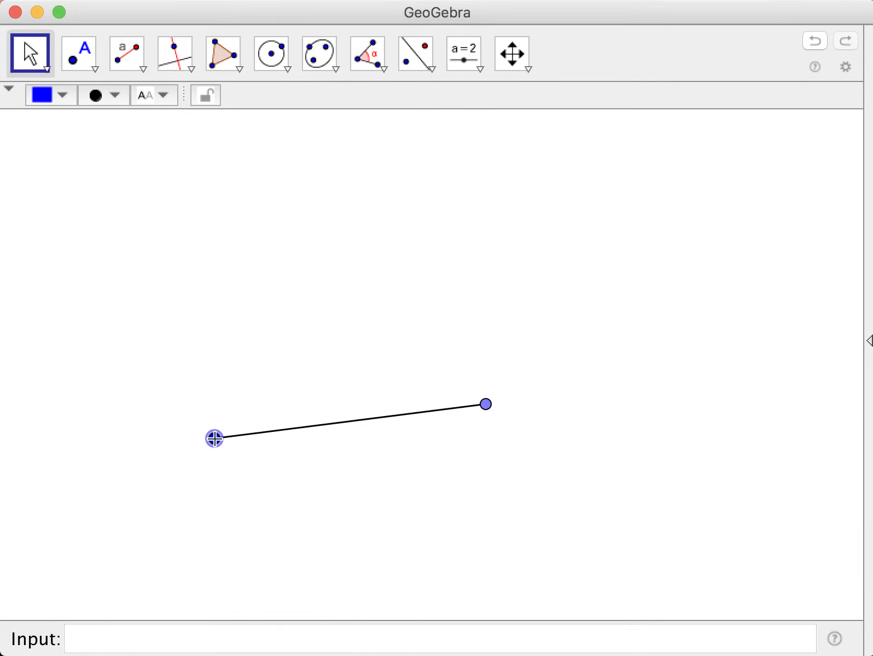
pyautogui.moveTo(487, 412); pyautogui.dragTo(488, 435)
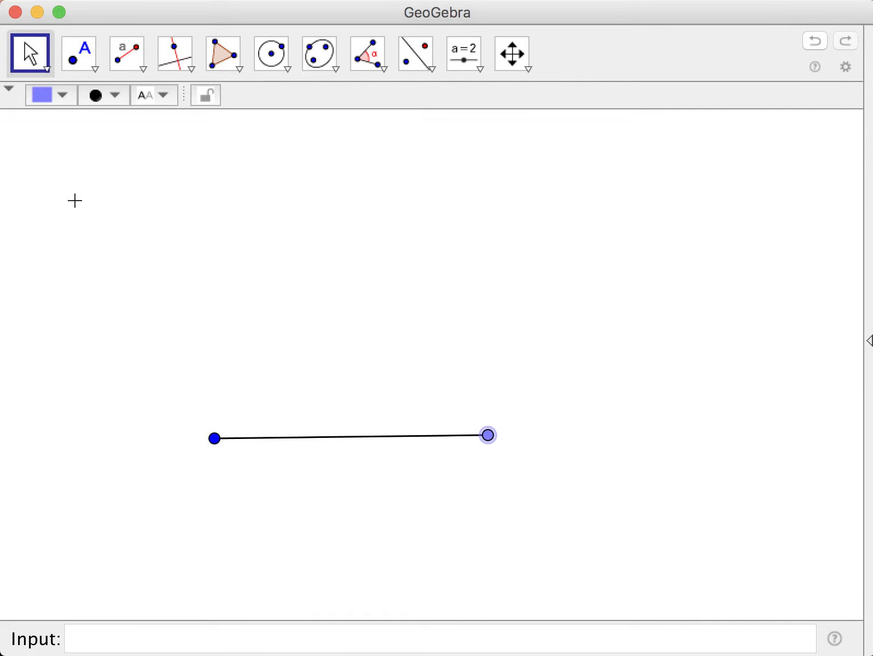
pyautogui.click(149, 278)
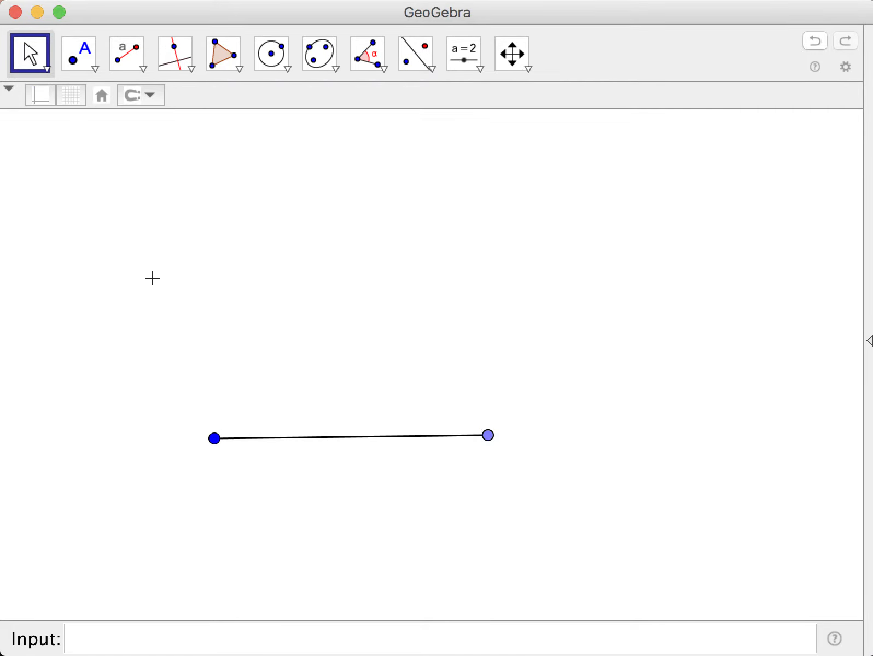
# Step: Show the grid and align both segment endpoints with grid intersections so that the segment lies horizontally
pyautogui.click(72, 96)
pyautogui.moveTo(218, 442); pyautogui.dragTo(240, 463)
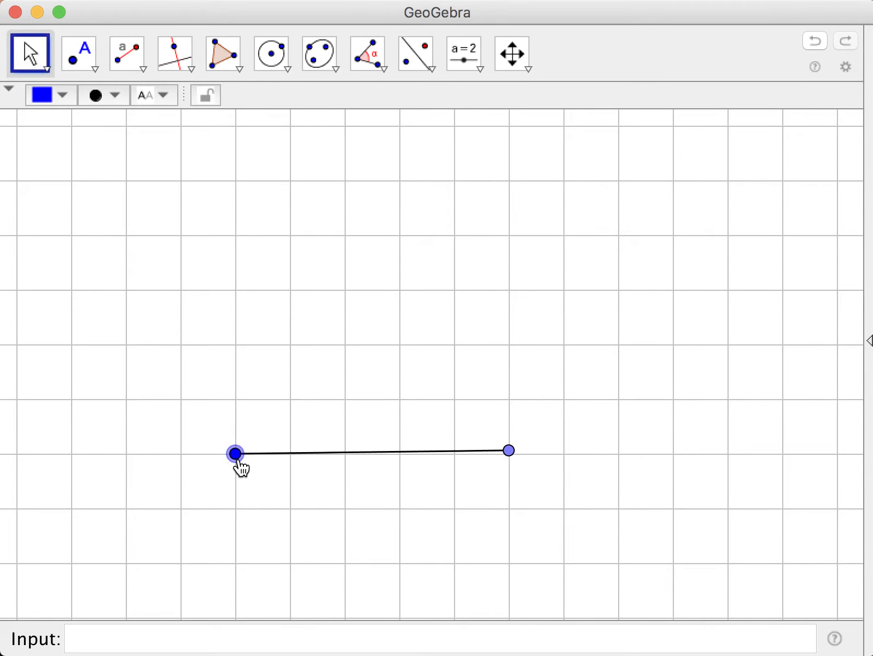
pyautogui.moveTo(509, 451)
pyautogui.mouseDown()
pyautogui.moveTo(510, 464)
pyautogui.moveTo(510, 456)
pyautogui.mouseUp()
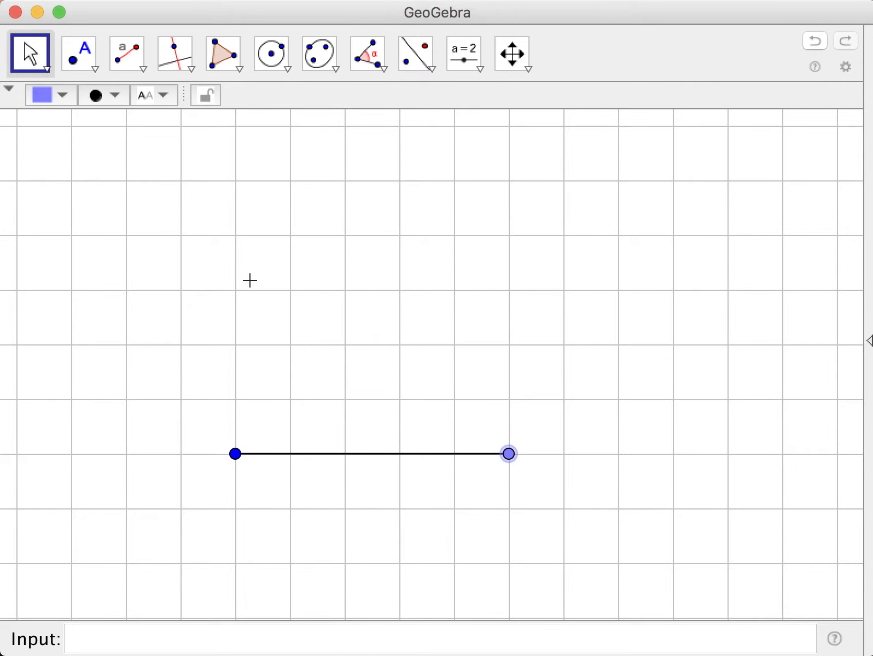
pyautogui.click(330, 364)
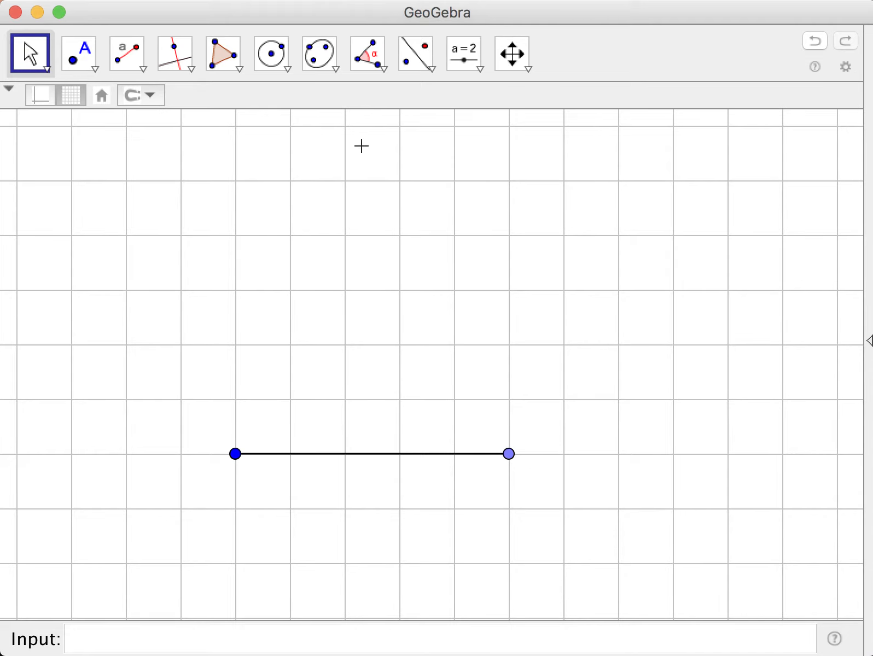
# Step: Construct a 42° counterclockwise angle with its vertex at the segment's left endpoint, measured from the right endpoint
pyautogui.click(387, 70)
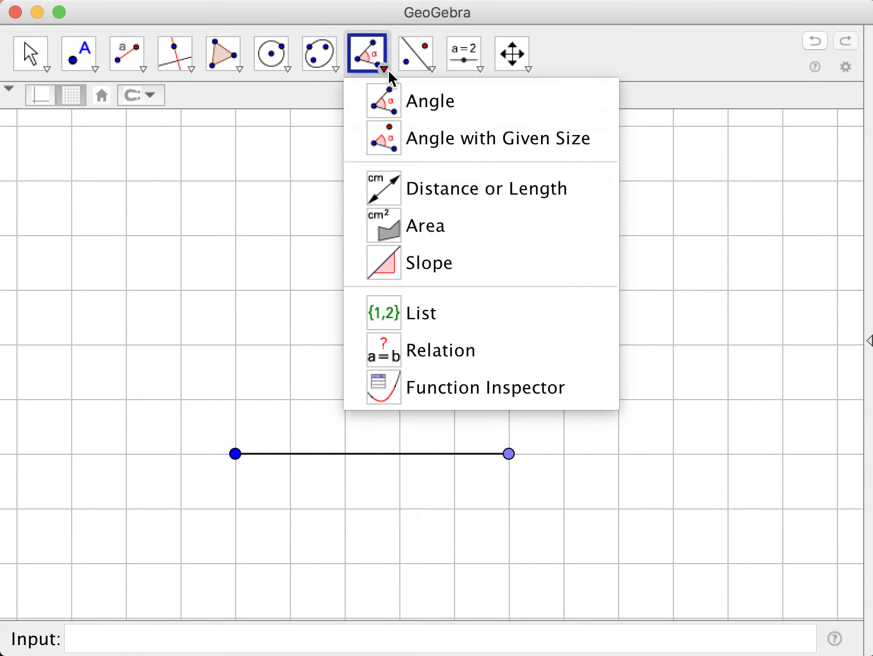
pyautogui.click(398, 151)
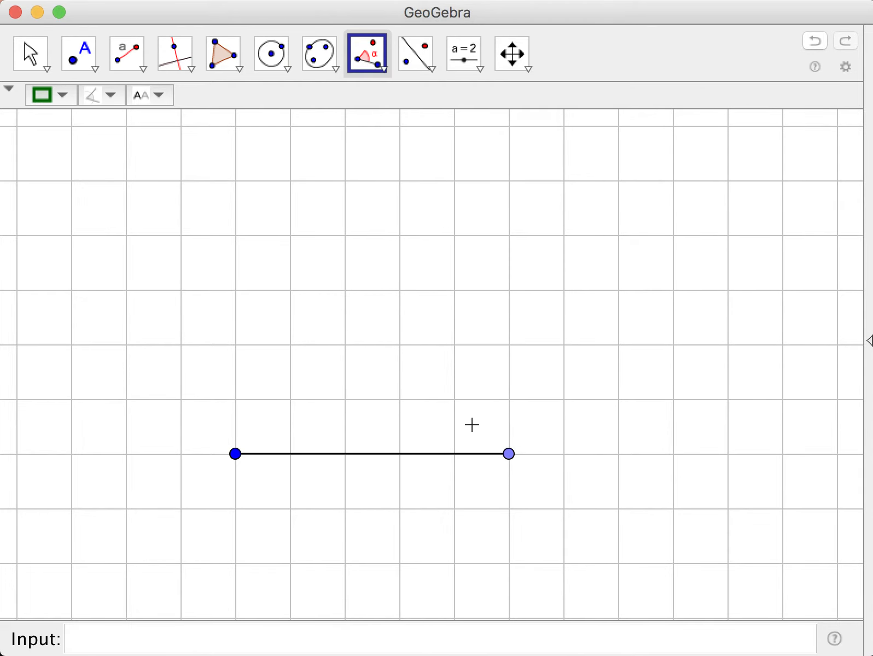
pyautogui.click(509, 454)
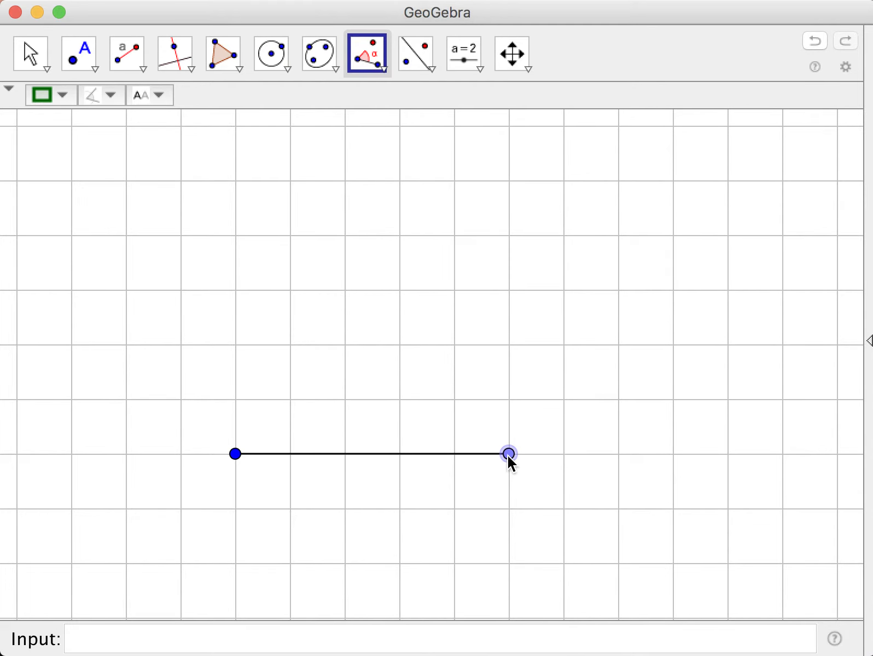
pyautogui.click(232, 460)
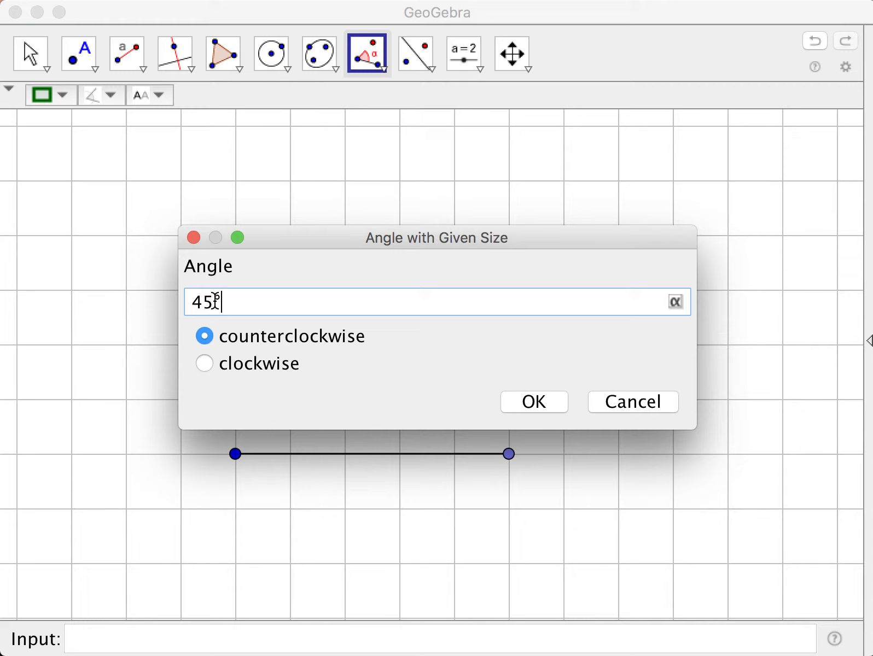
pyautogui.moveTo(214, 302); pyautogui.dragTo(181, 302)
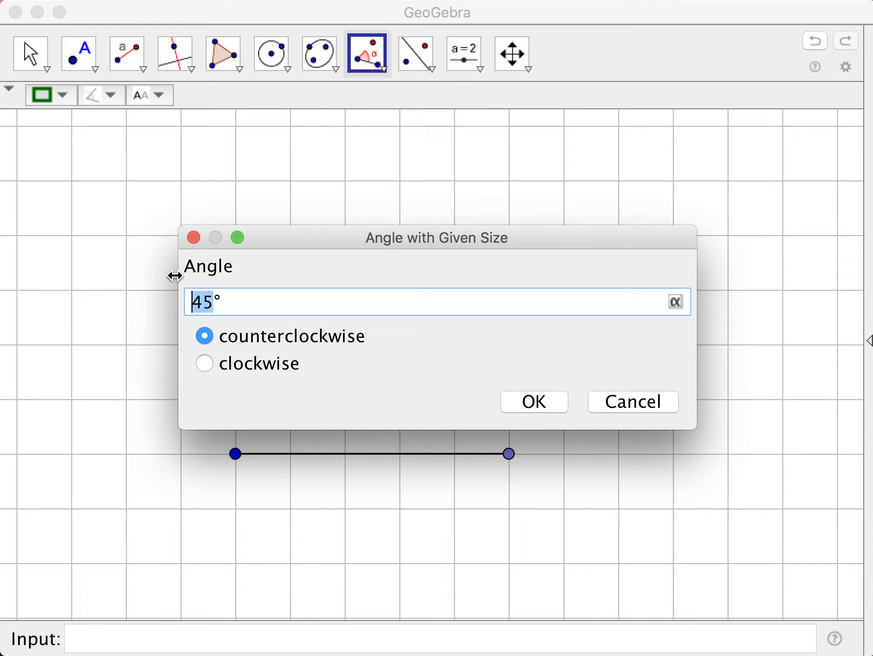
pyautogui.write('42')
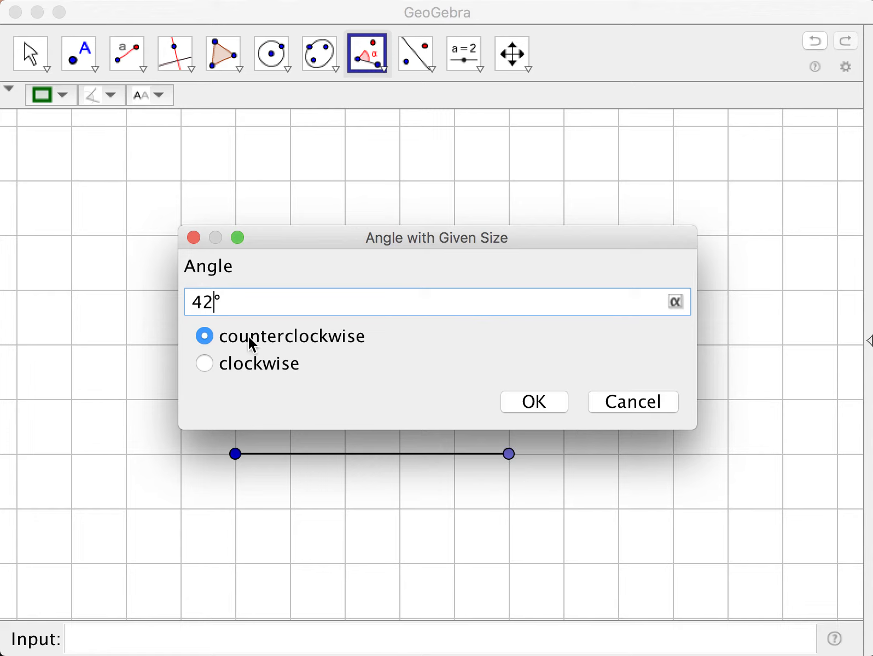
pyautogui.click(540, 403)
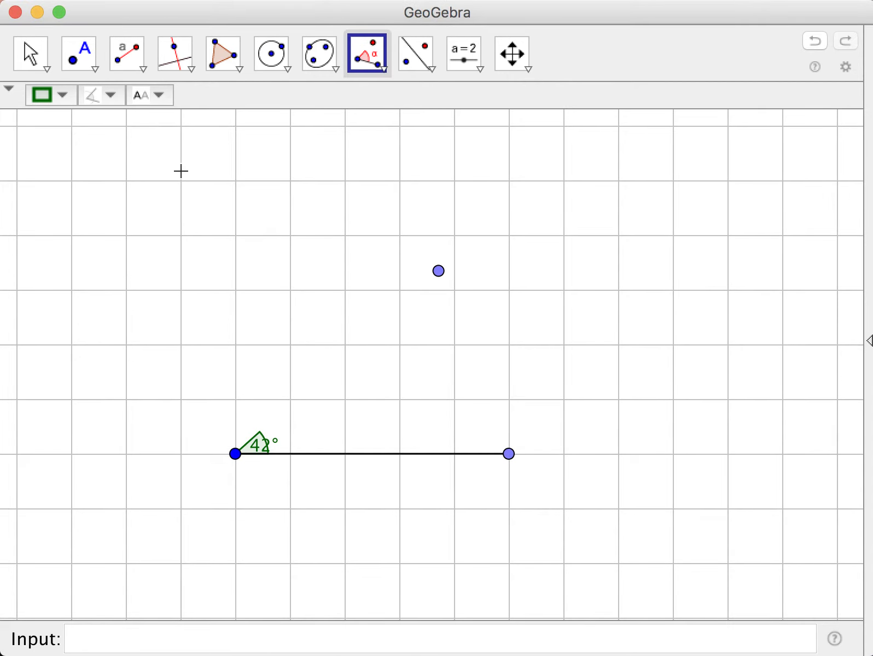
# Step: Hide the grid and draw a segment from the vertex of the 42° angle to the upper point
pyautogui.click(29, 53)
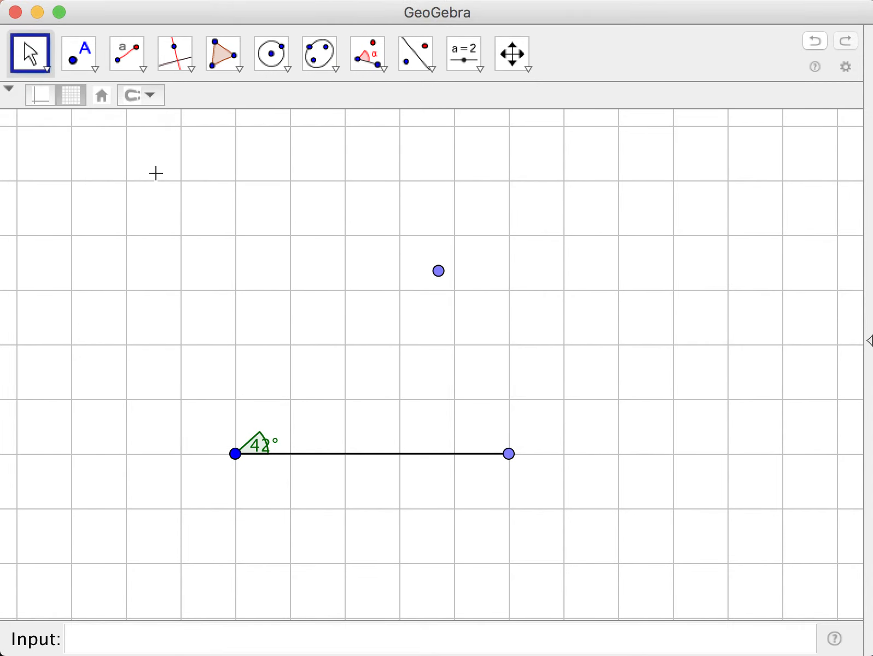
pyautogui.click(70, 97)
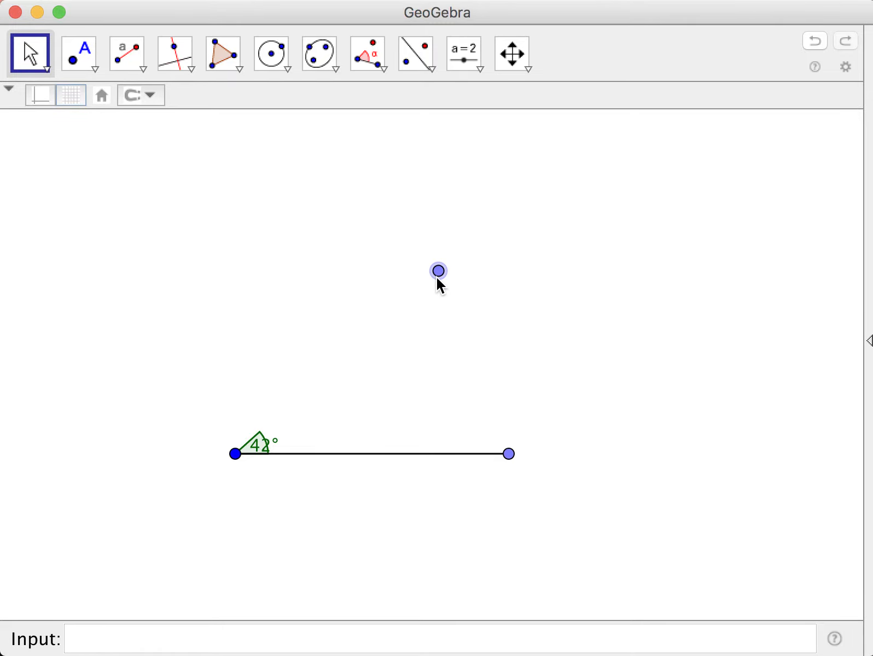
pyautogui.click(144, 69)
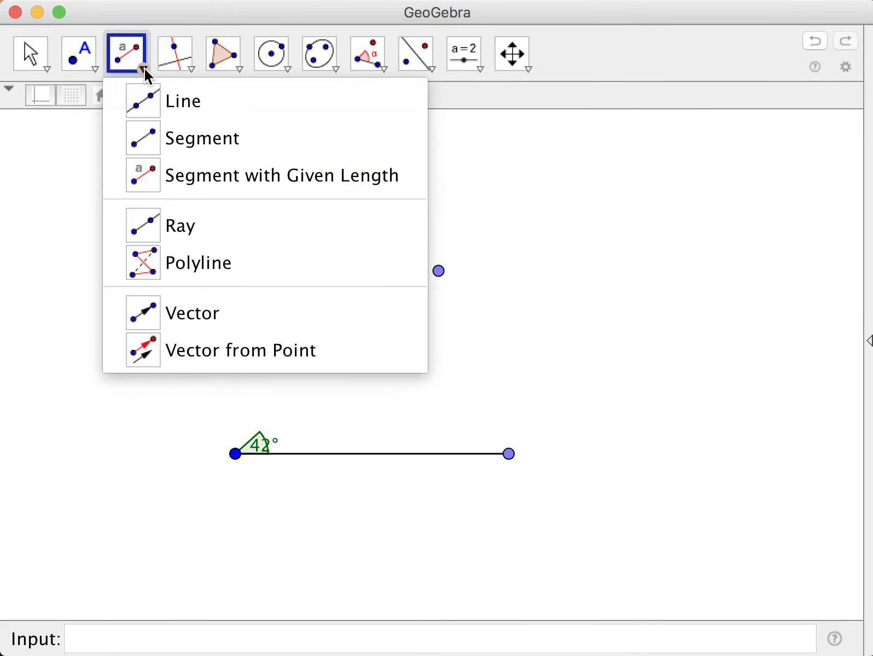
pyautogui.click(159, 138)
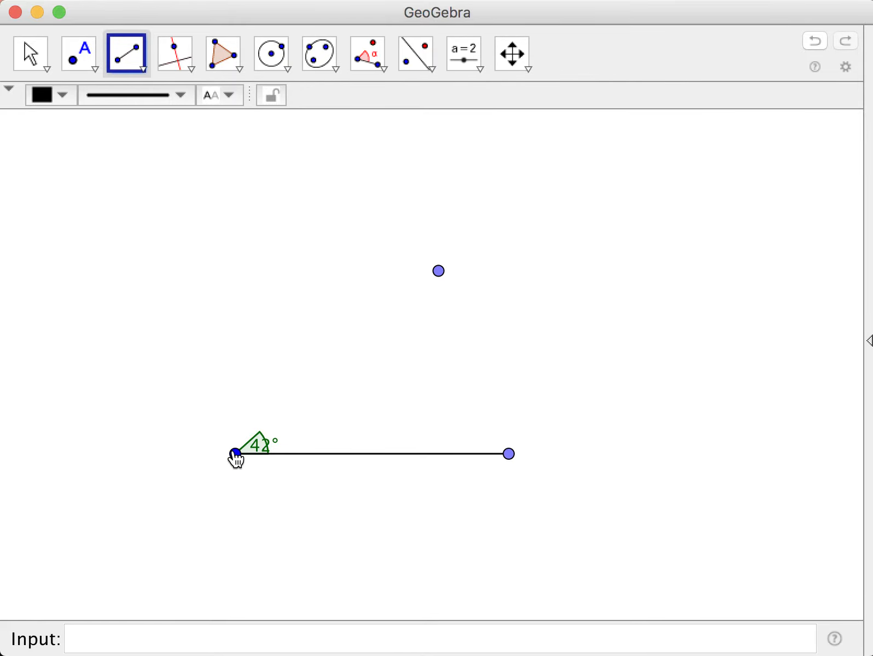
pyautogui.click(236, 454)
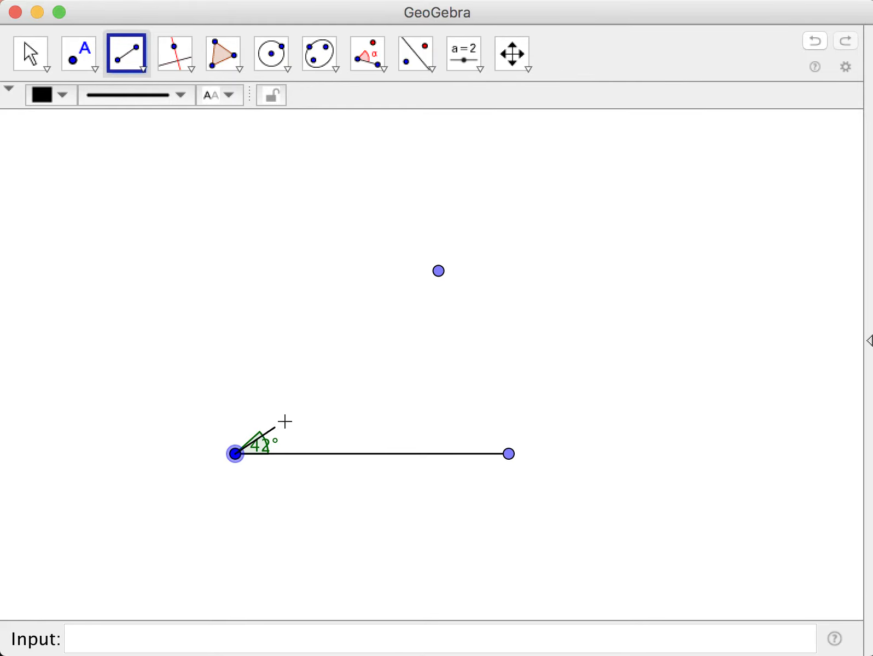
pyautogui.click(442, 276)
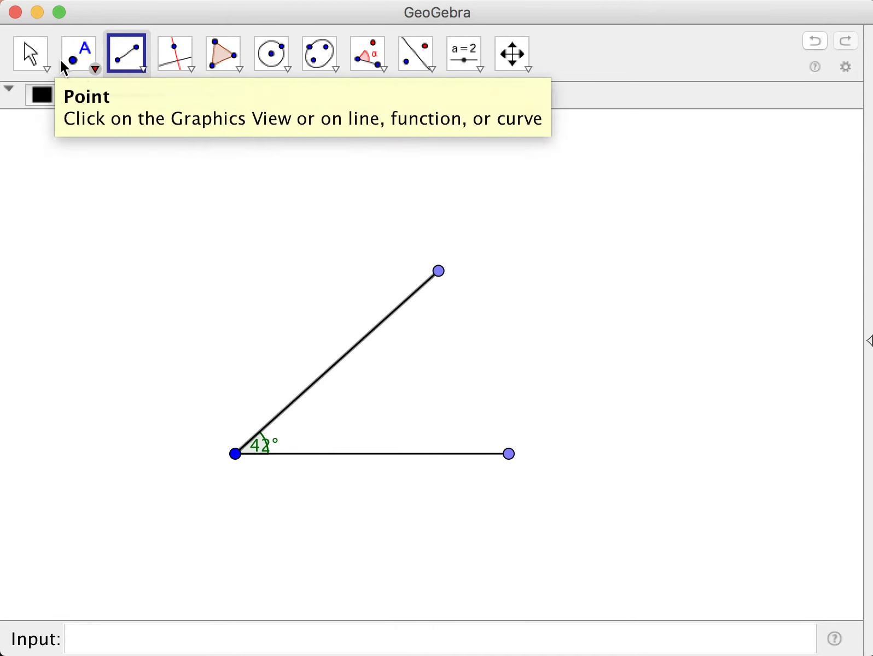
pyautogui.click(29, 53)
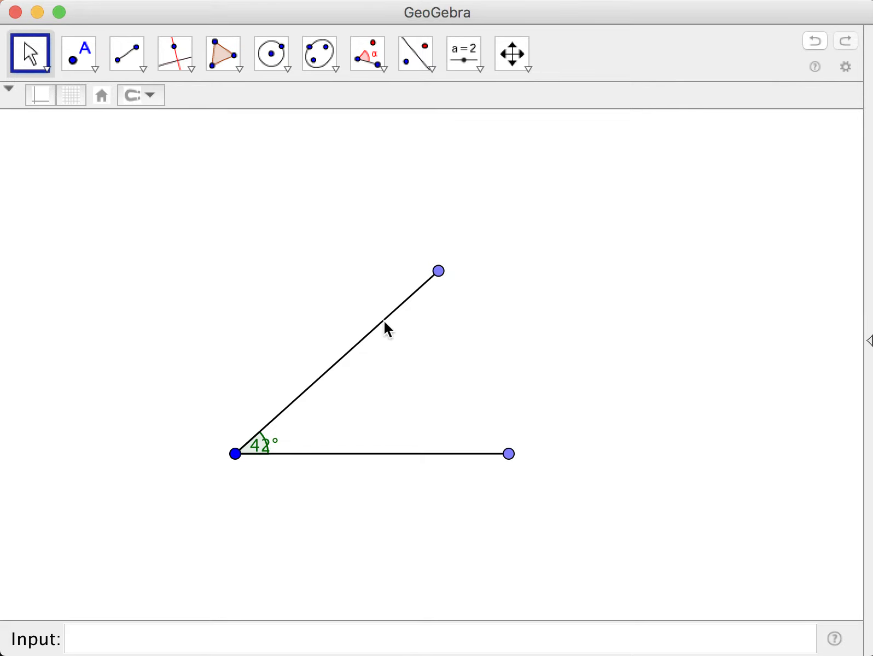
pyautogui.click(439, 272)
pyautogui.click(406, 309)
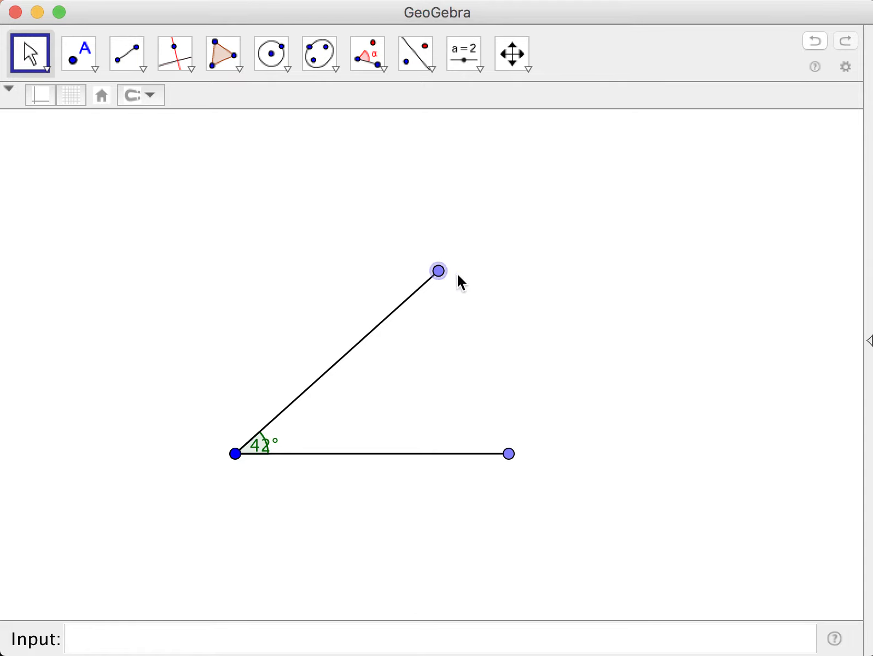
# Step: Construct a line parallel to the horizontal segment through the upper endpoint of the slanted segment
pyautogui.click(195, 68)
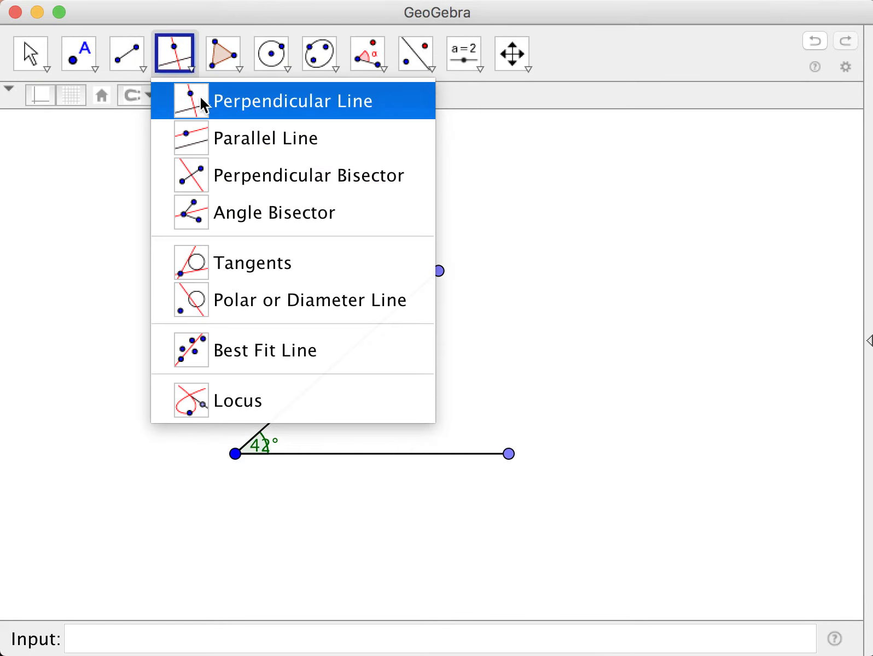
pyautogui.click(224, 151)
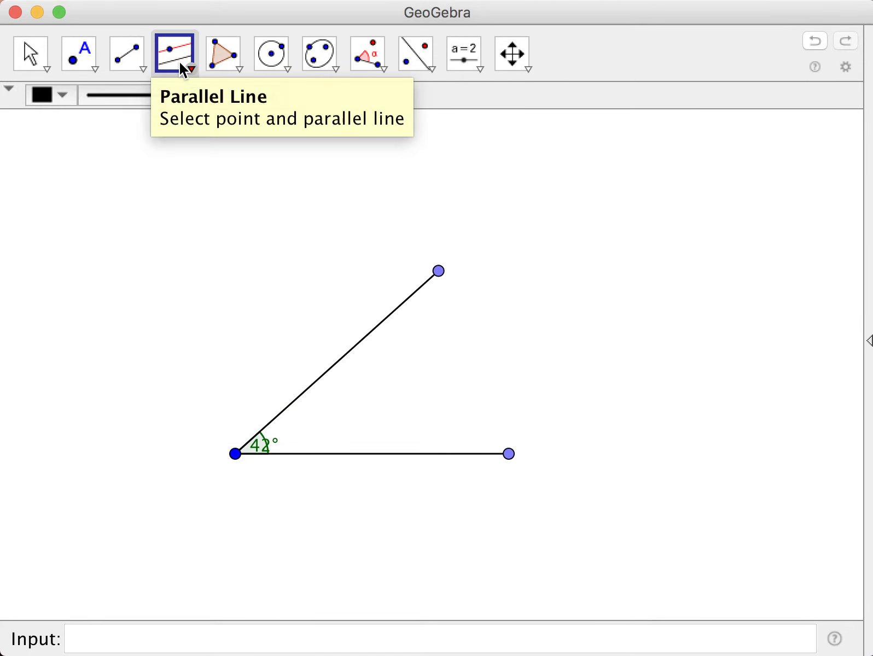
pyautogui.click(366, 454)
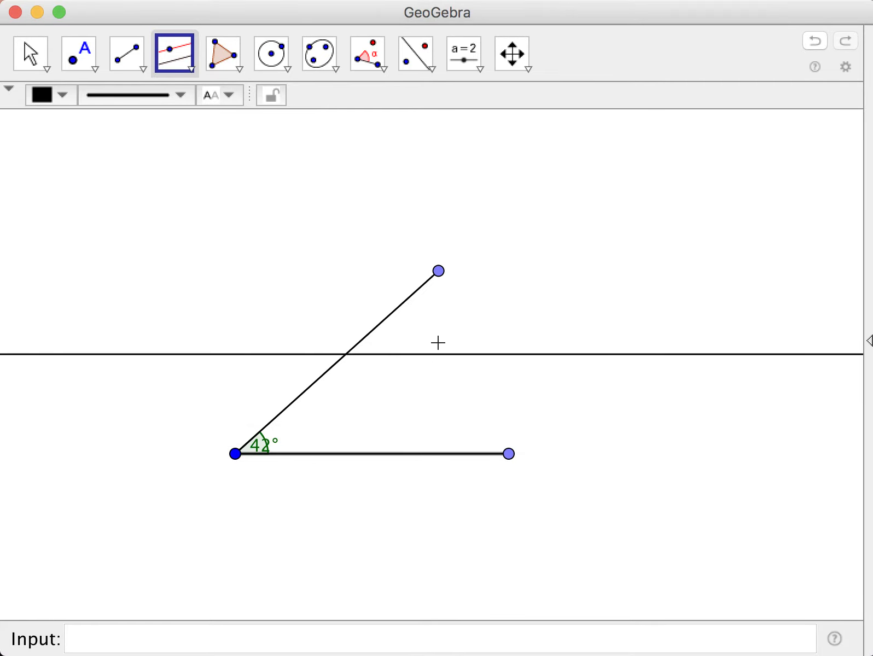
pyautogui.click(440, 273)
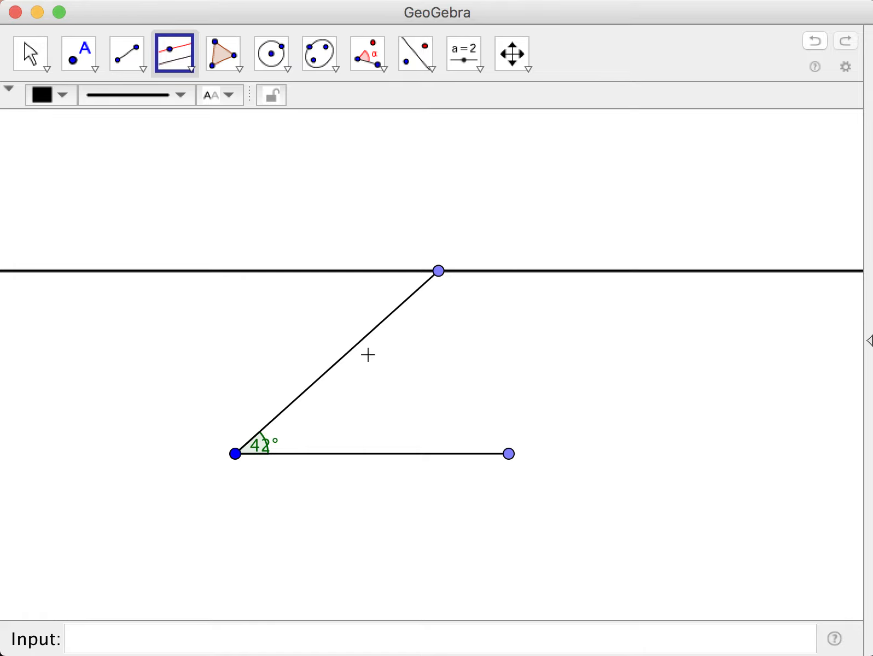
# Step: Construct a line parallel to the slanted segment through the right endpoint of the horizontal segment
pyautogui.click(510, 455)
pyautogui.click(348, 350)
pyautogui.click(509, 454)
pyautogui.click(32, 55)
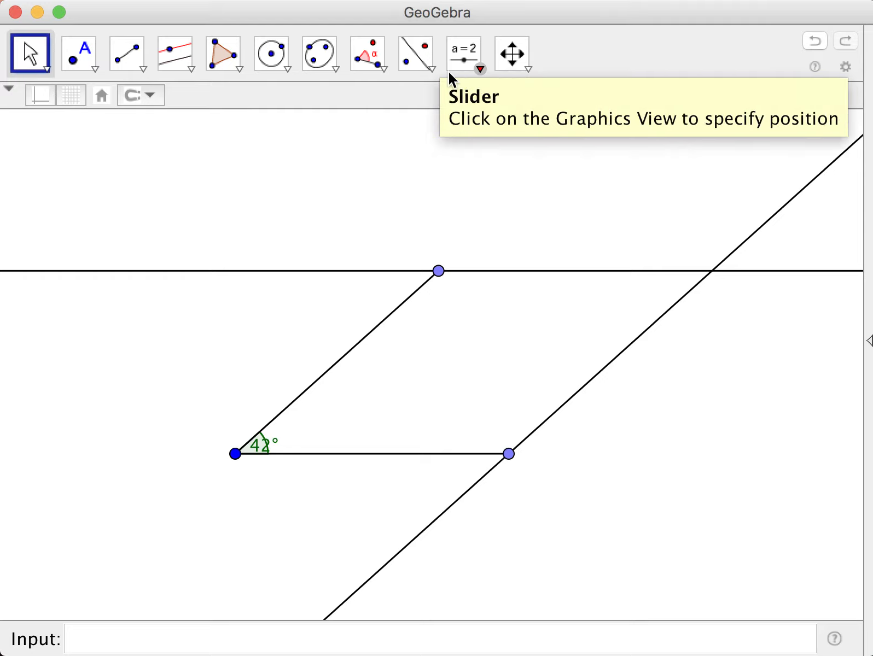
# Step: Mark the intersection point of the two parallel construction lines
pyautogui.click(85, 66)
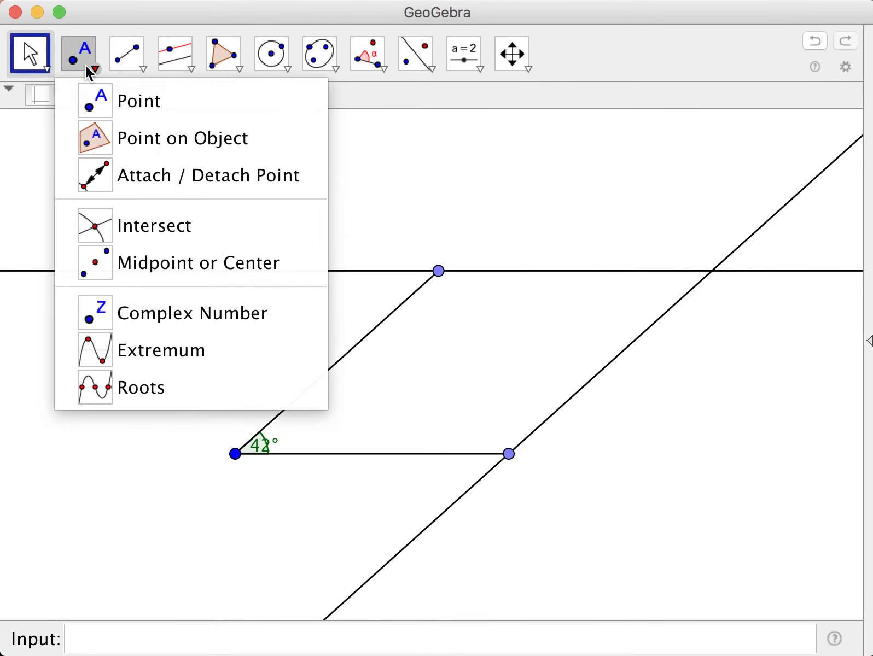
pyautogui.click(156, 233)
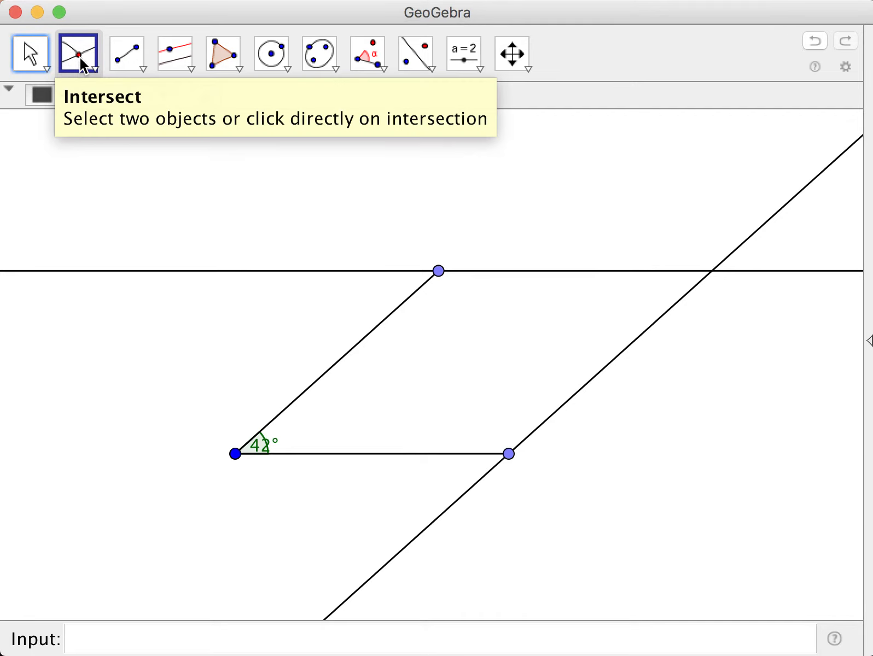
pyautogui.click(715, 271)
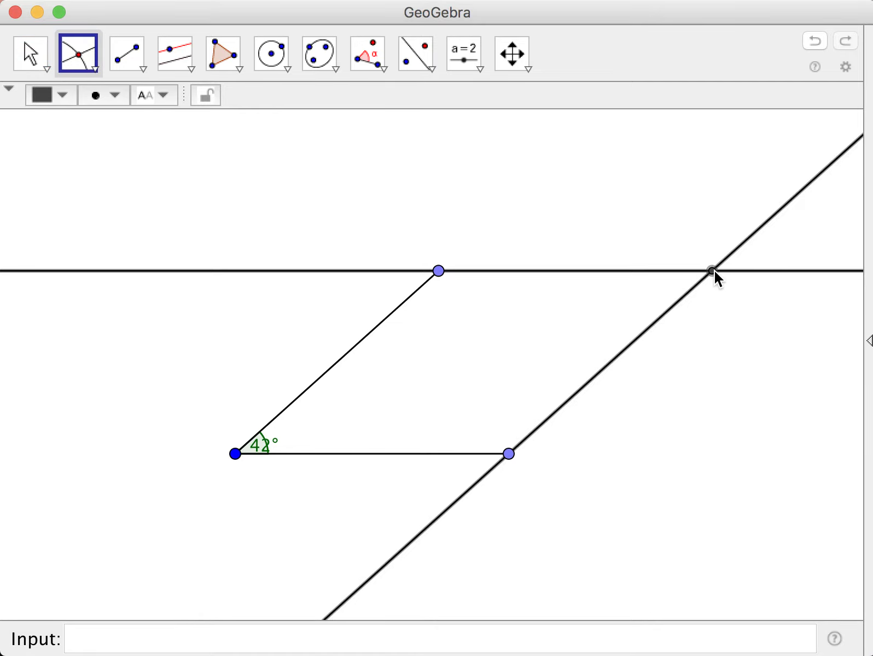
pyautogui.click(31, 55)
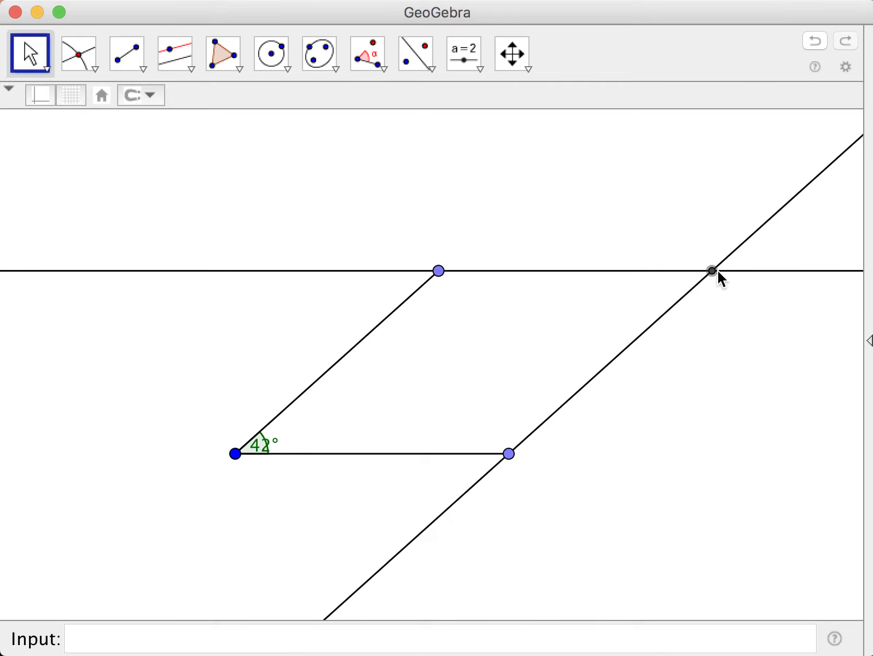
# Step: Reposition the 42° label just outside its angle arc so it no longer overlaps the arc
pyautogui.click(512, 54)
pyautogui.moveTo(553, 176); pyautogui.dragTo(420, 175)
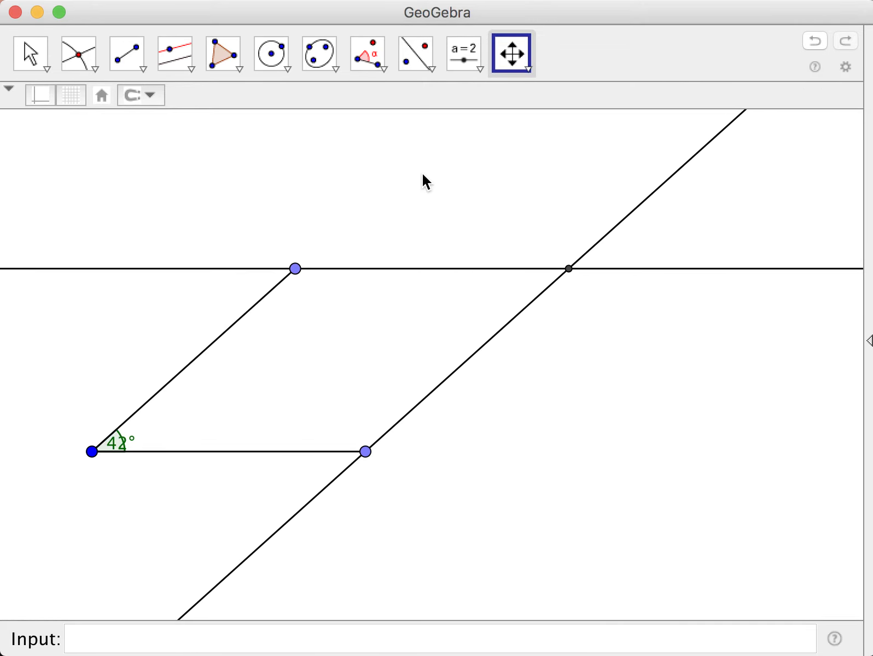
pyautogui.click(30, 54)
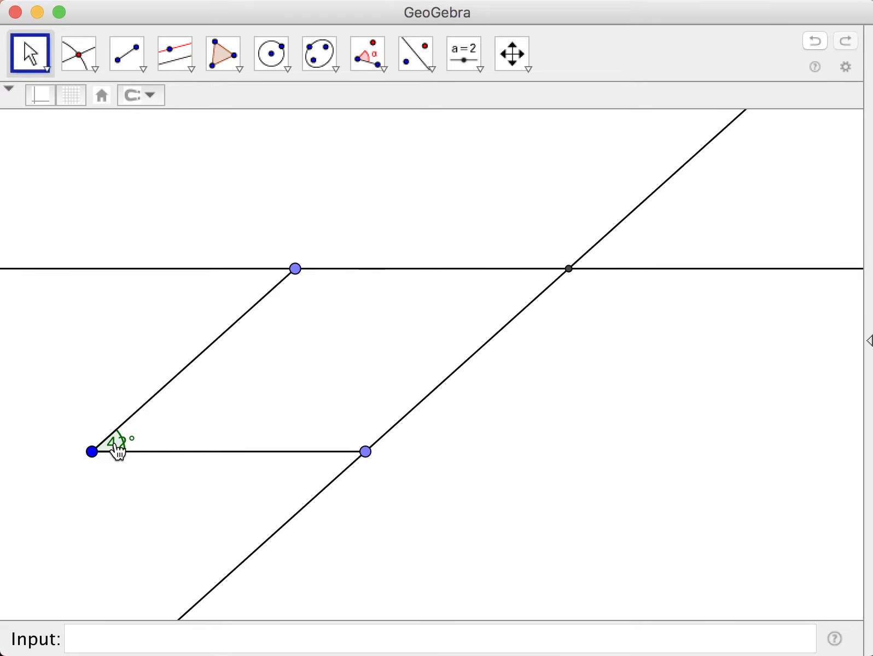
pyautogui.moveTo(119, 450); pyautogui.dragTo(136, 446)
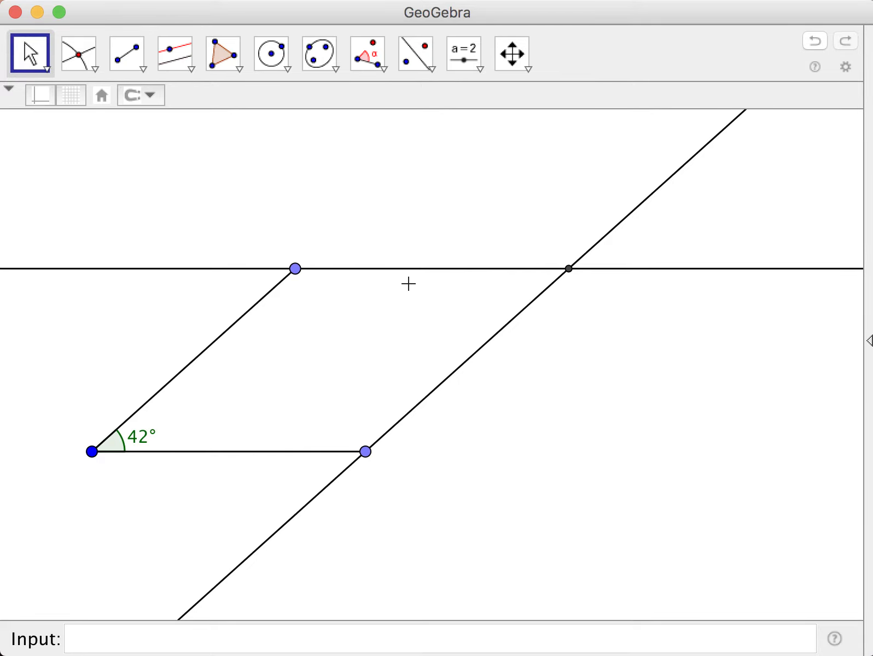
# Step: Hide the slanted and horizontal parallel construction lines, keeping their intersection point
pyautogui.rightClick(481, 346)
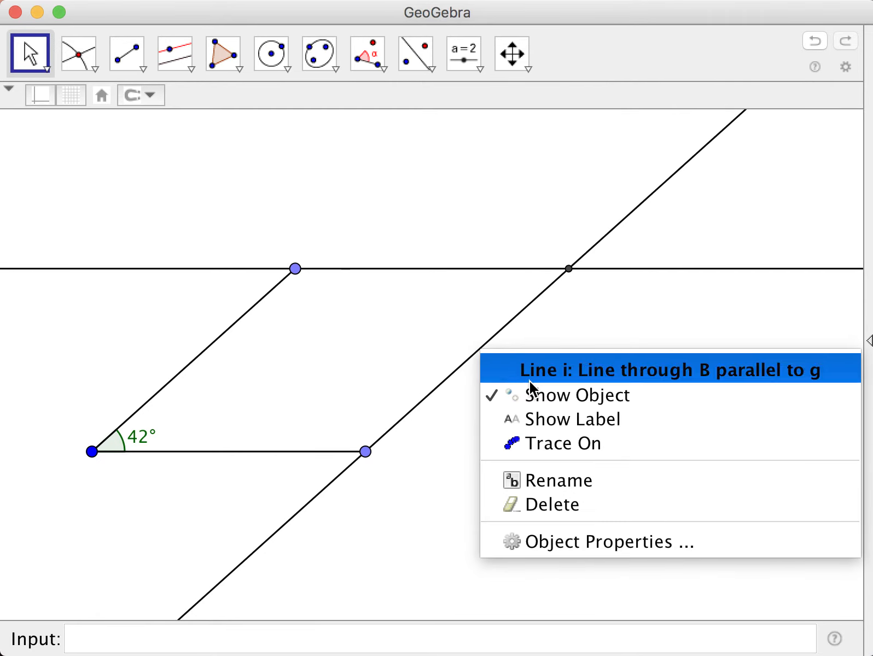
pyautogui.click(494, 396)
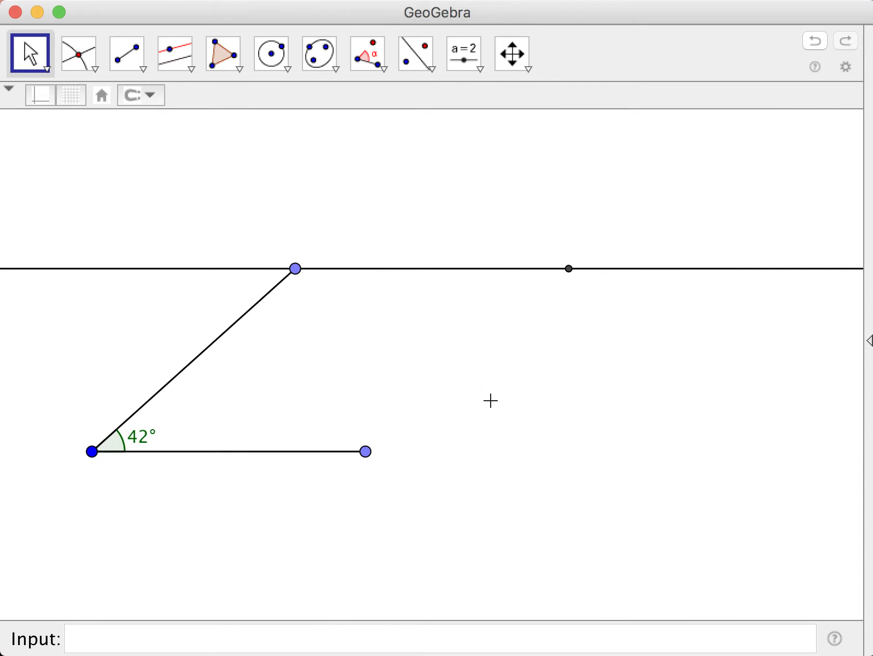
pyautogui.rightClick(450, 268)
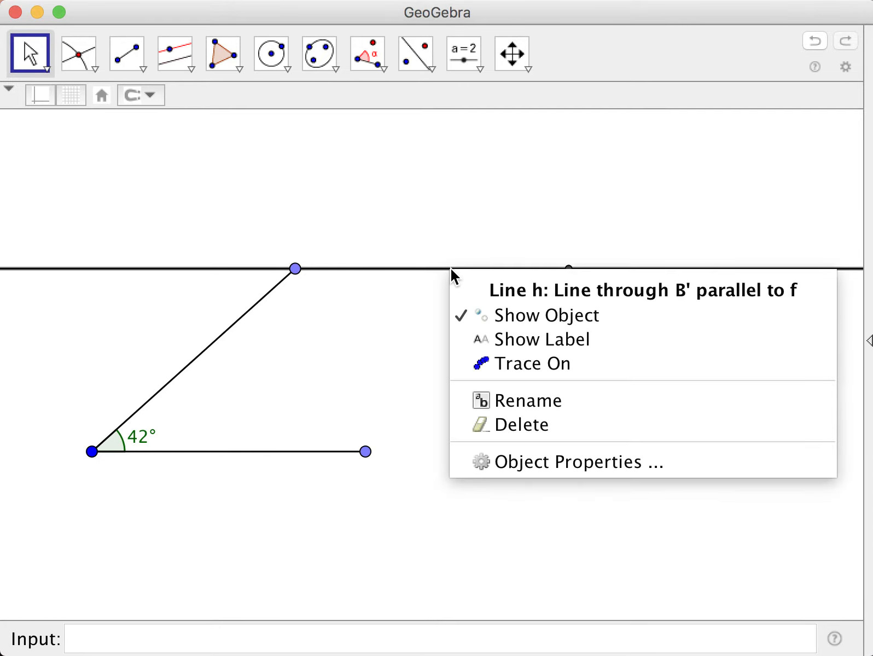
pyautogui.click(478, 321)
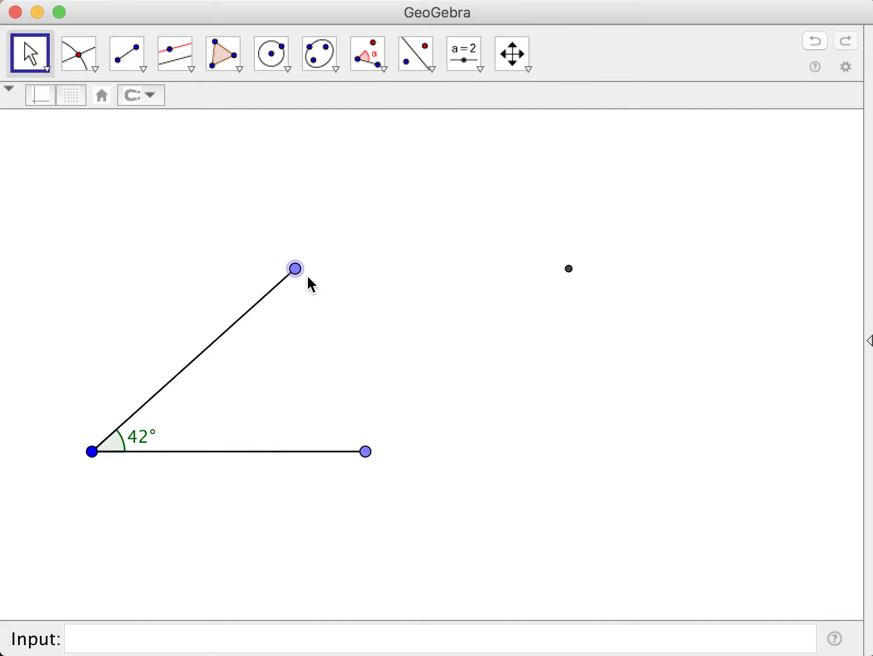
# Step: Draw segments from the intersection point to the slanted side's upper endpoint and to the base's right endpoint, closing the parallelogram
pyautogui.click(130, 55)
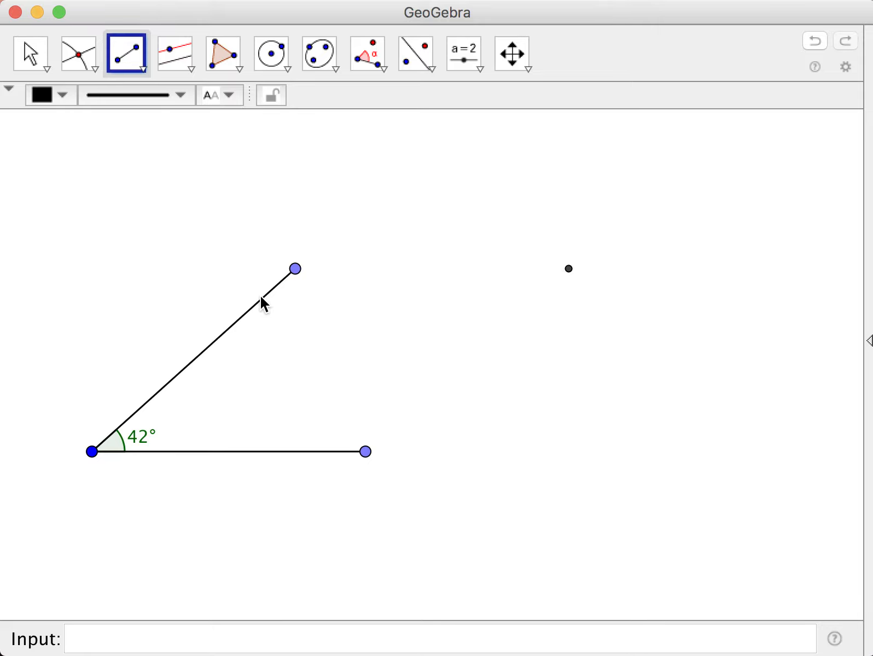
pyautogui.click(300, 275)
pyautogui.click(570, 270)
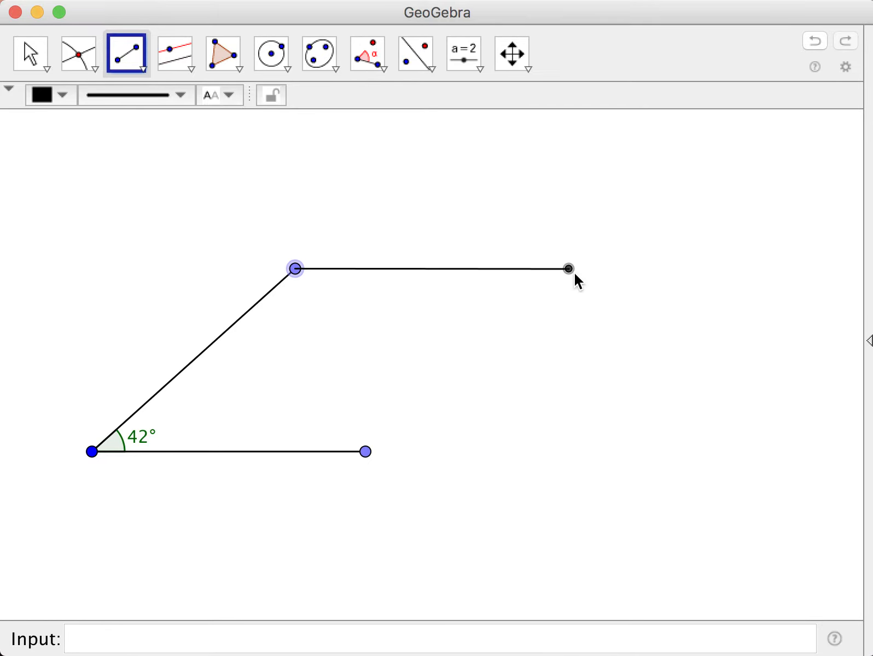
pyautogui.click(368, 459)
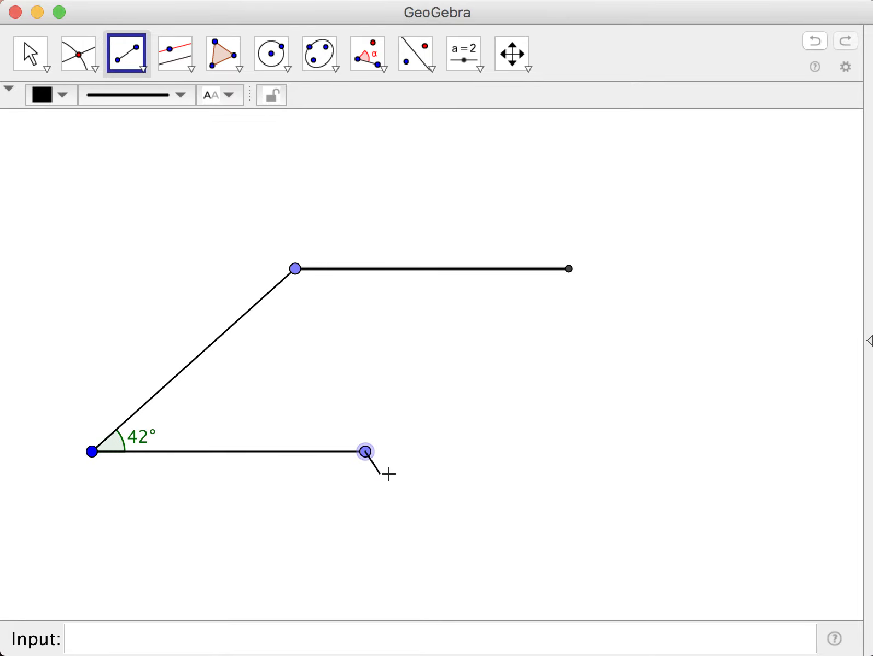
pyautogui.click(569, 269)
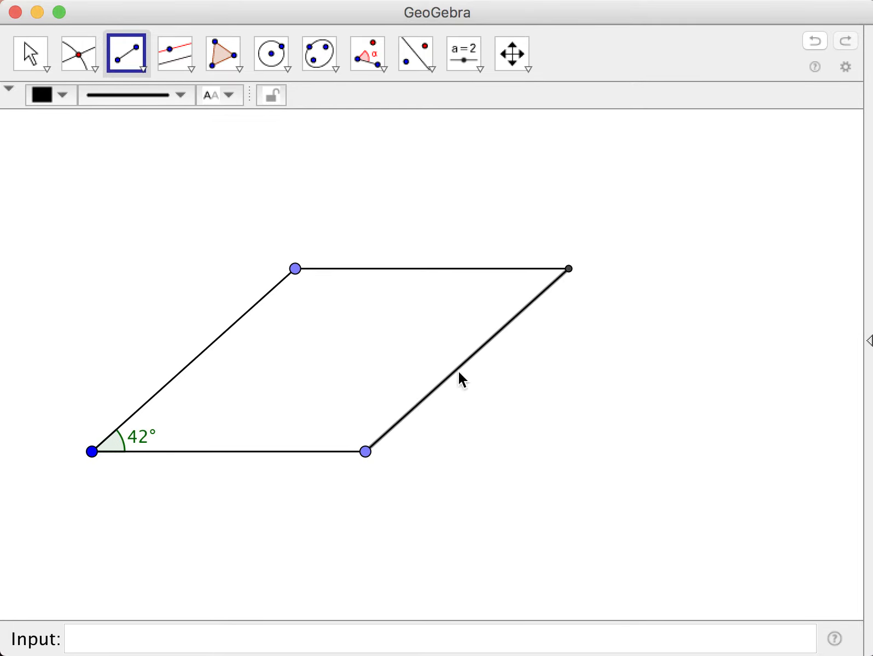
pyautogui.click(47, 55)
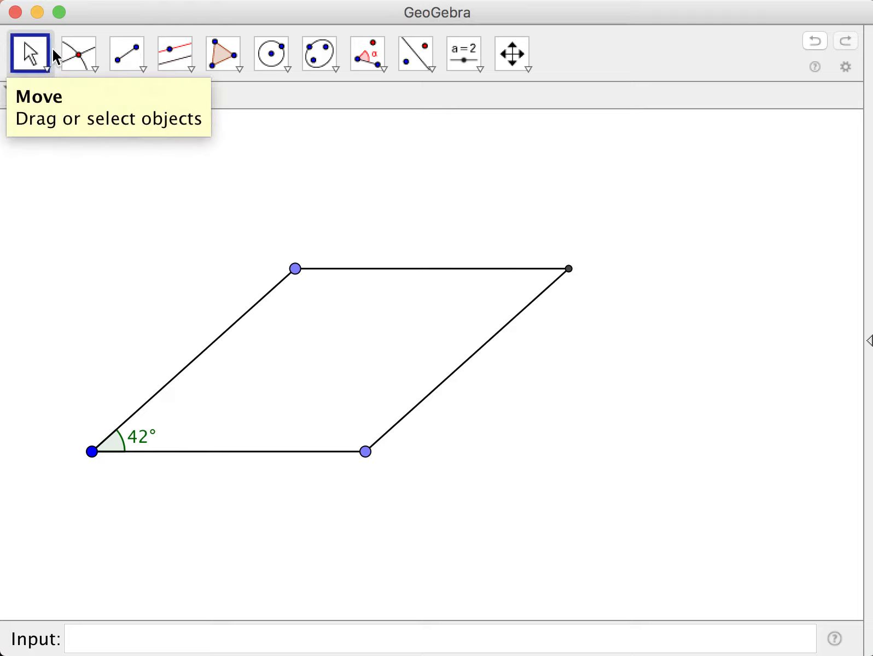
# Step: Show the label of the 42° angle's vertex and place it to the left of the point
pyautogui.click(517, 61)
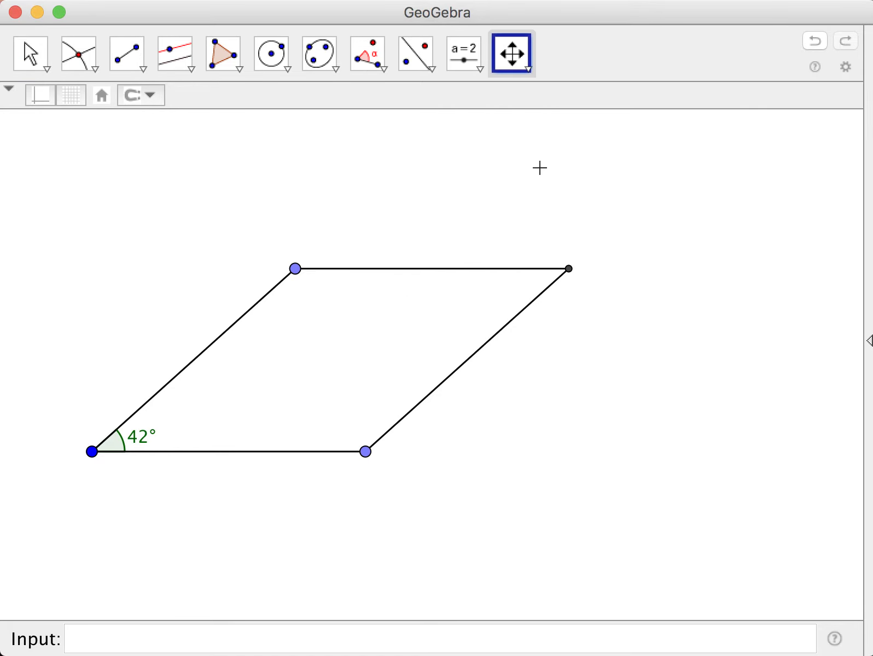
pyautogui.moveTo(588, 199); pyautogui.dragTo(665, 183)
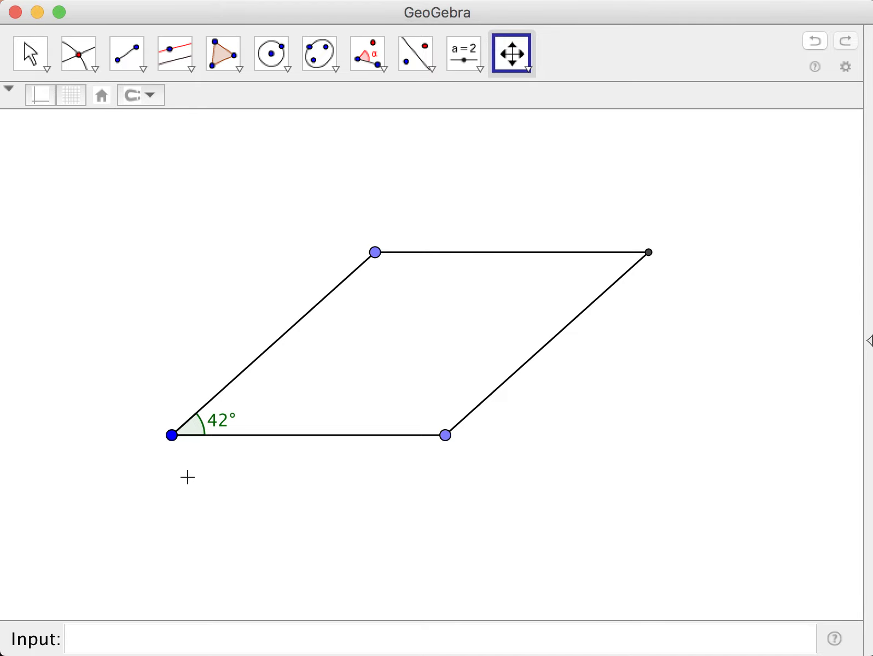
pyautogui.rightClick(173, 436)
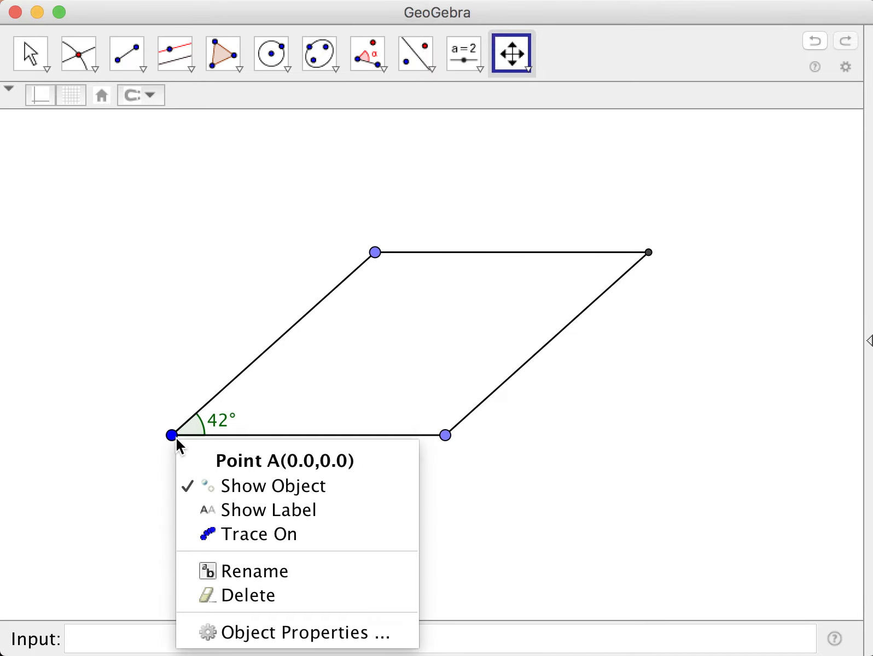
pyautogui.click(212, 510)
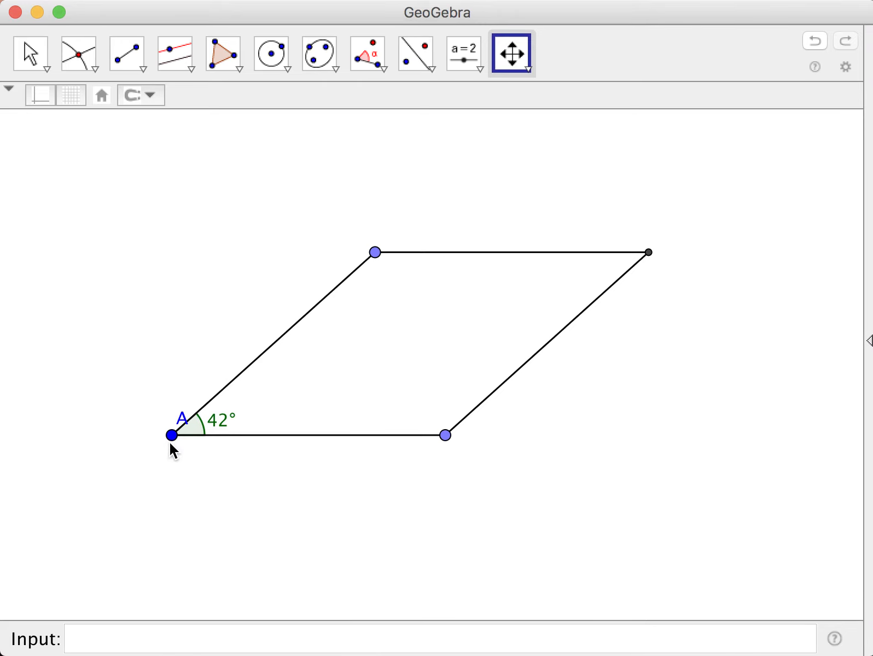
pyautogui.click(31, 53)
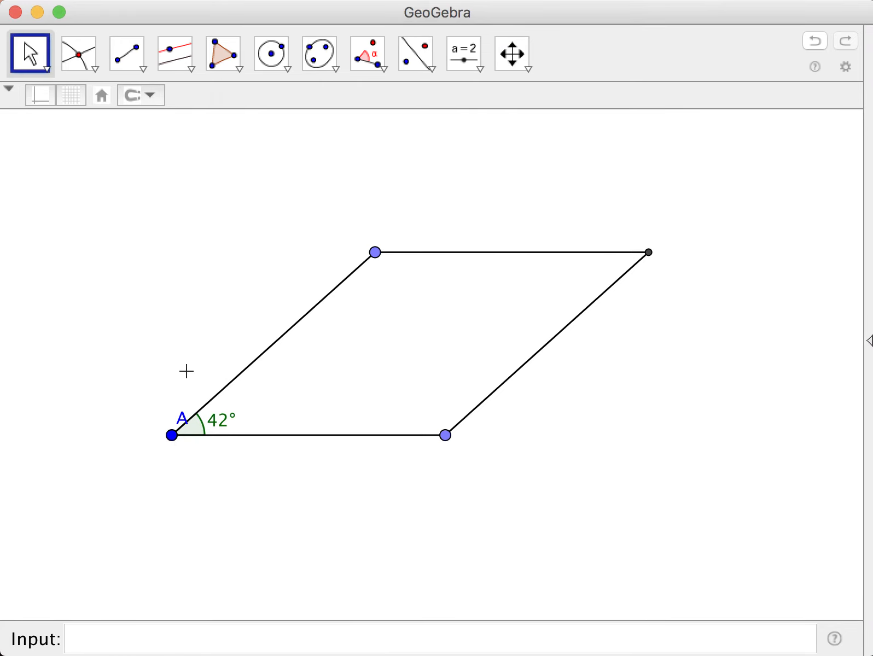
pyautogui.moveTo(182, 421); pyautogui.dragTo(156, 450)
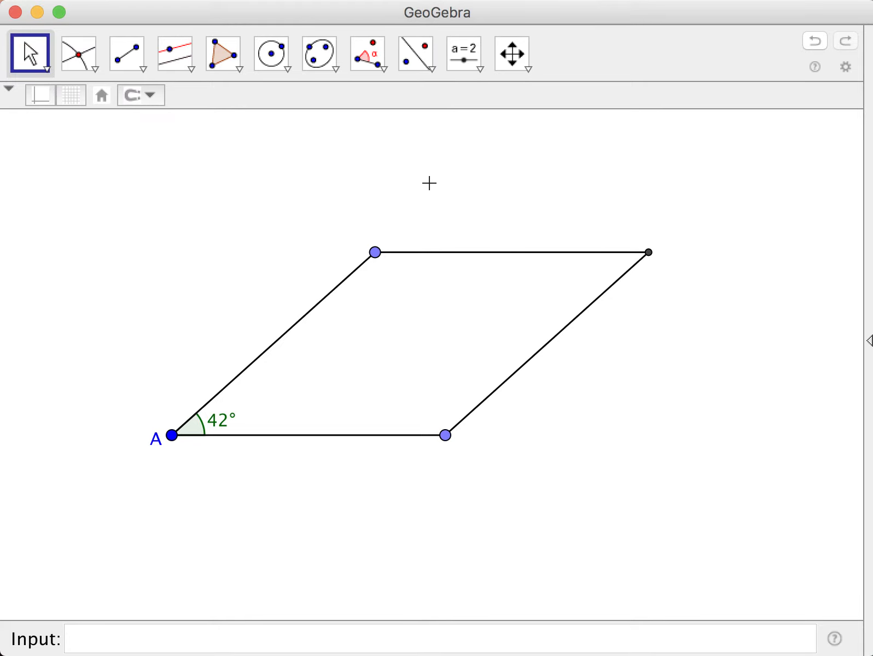
# Step: Copy the visual style of point A to the other three vertices of the parallelogram
pyautogui.click(528, 69)
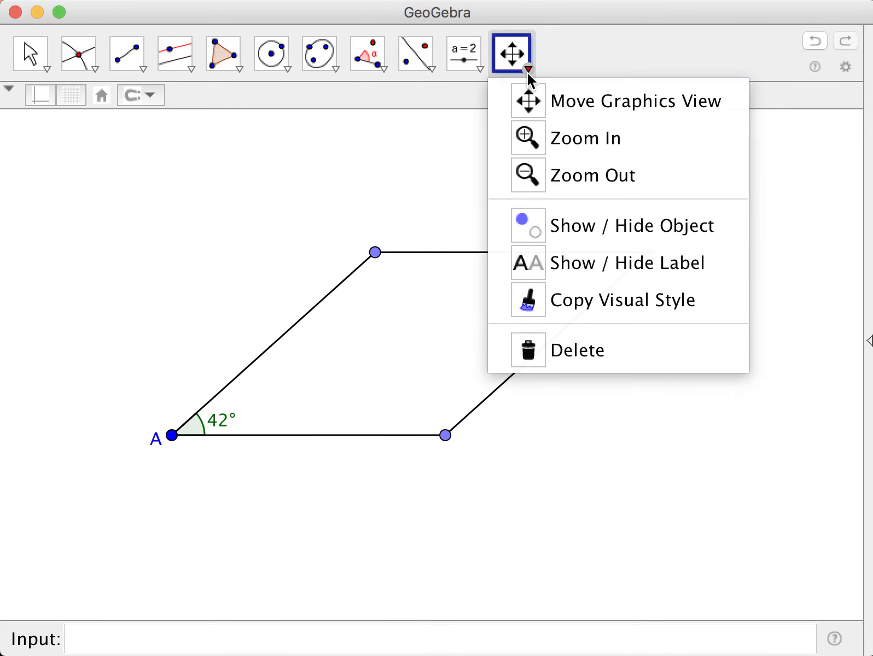
pyautogui.click(587, 309)
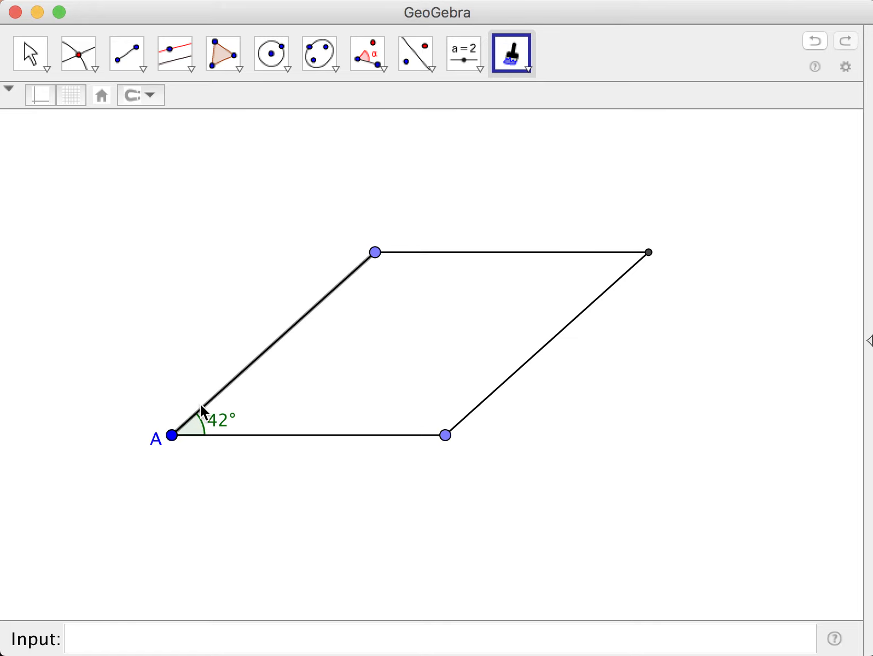
pyautogui.click(171, 436)
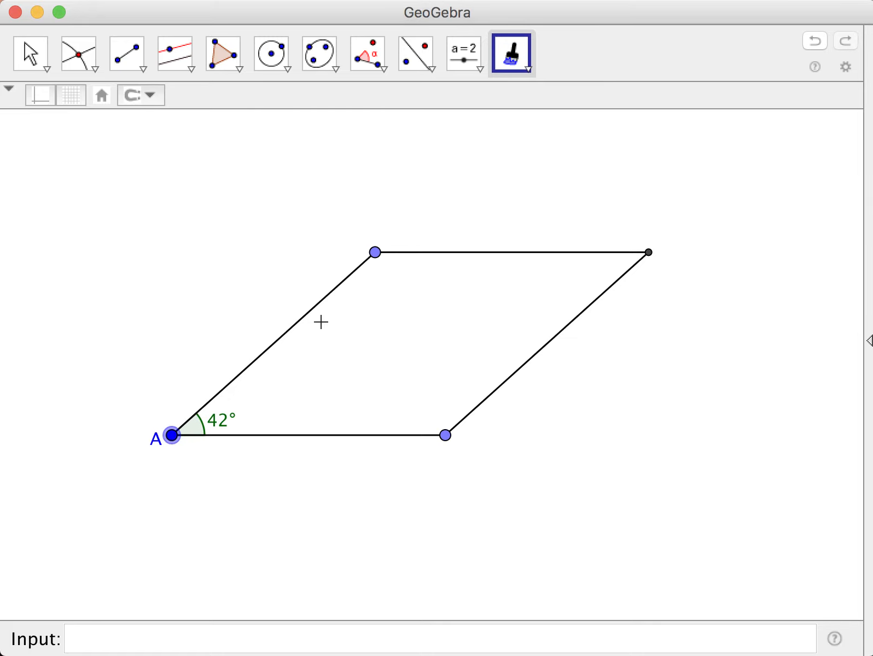
pyautogui.click(376, 253)
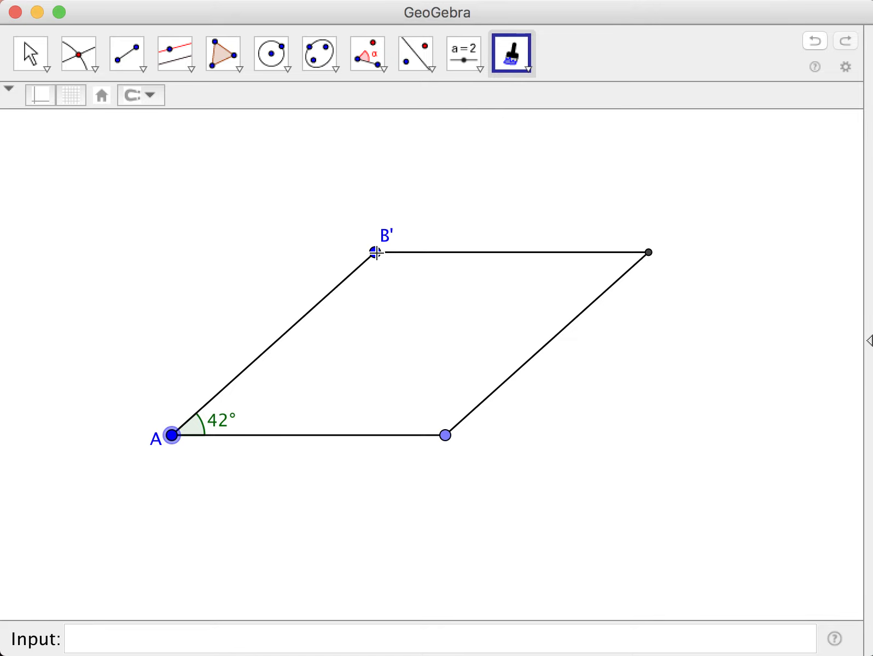
pyautogui.click(649, 252)
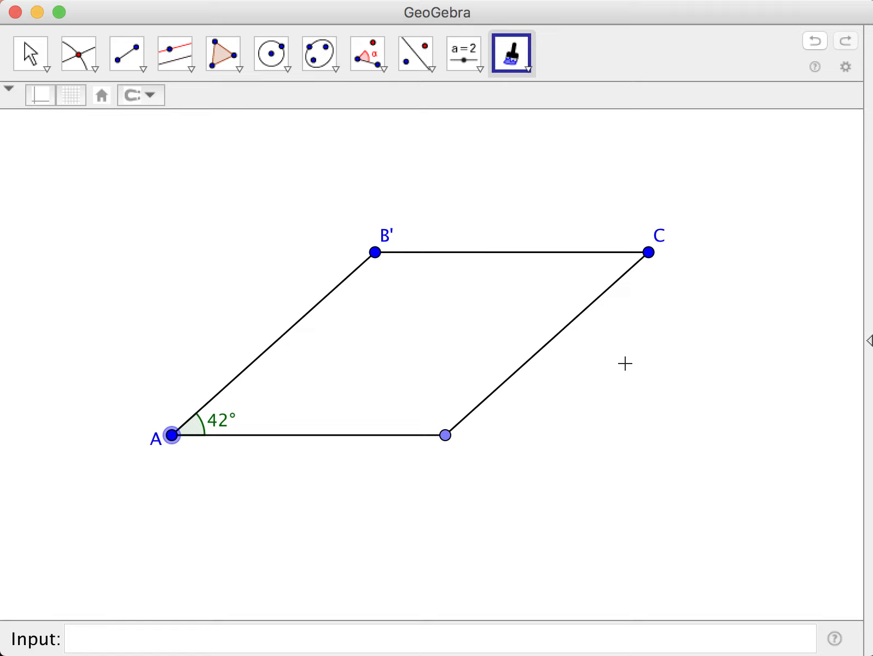
pyautogui.click(444, 437)
# Step: Move the label of point B below and to the right of its vertex
pyautogui.click(31, 64)
pyautogui.click(60, 101)
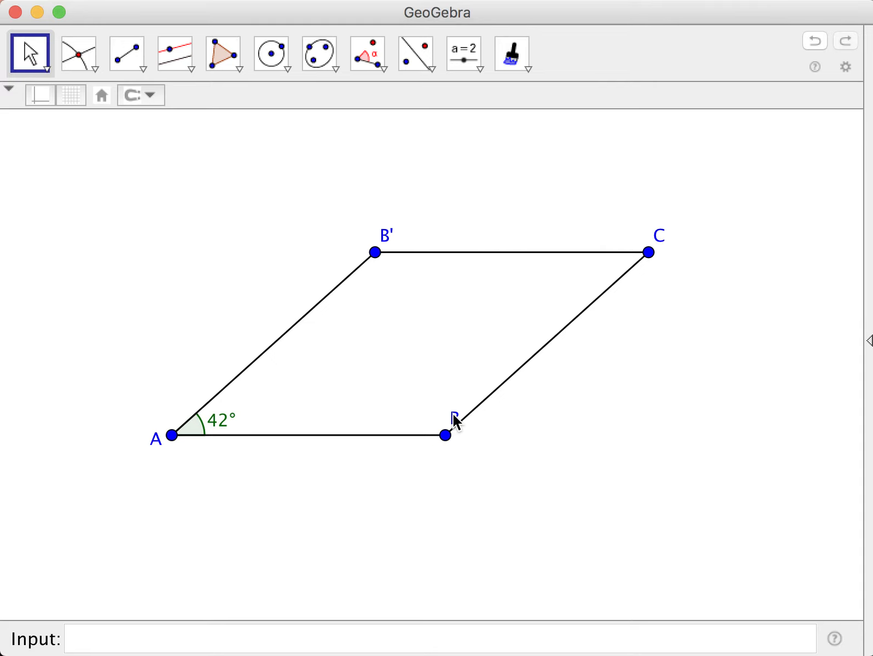
pyautogui.moveTo(457, 418); pyautogui.dragTo(459, 441)
# Step: Rename point B' to D
pyautogui.rightClick(376, 258)
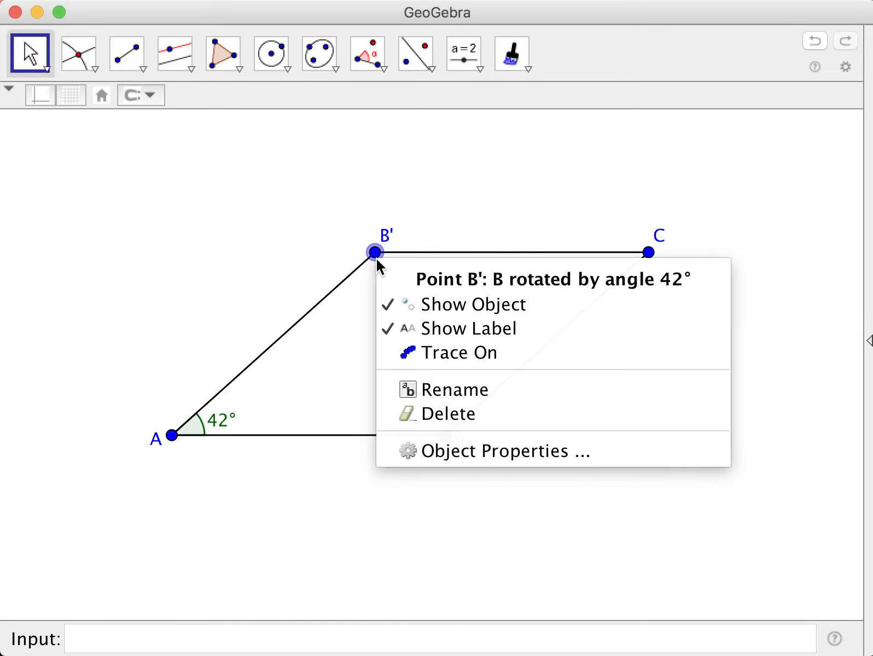
pyautogui.click(442, 390)
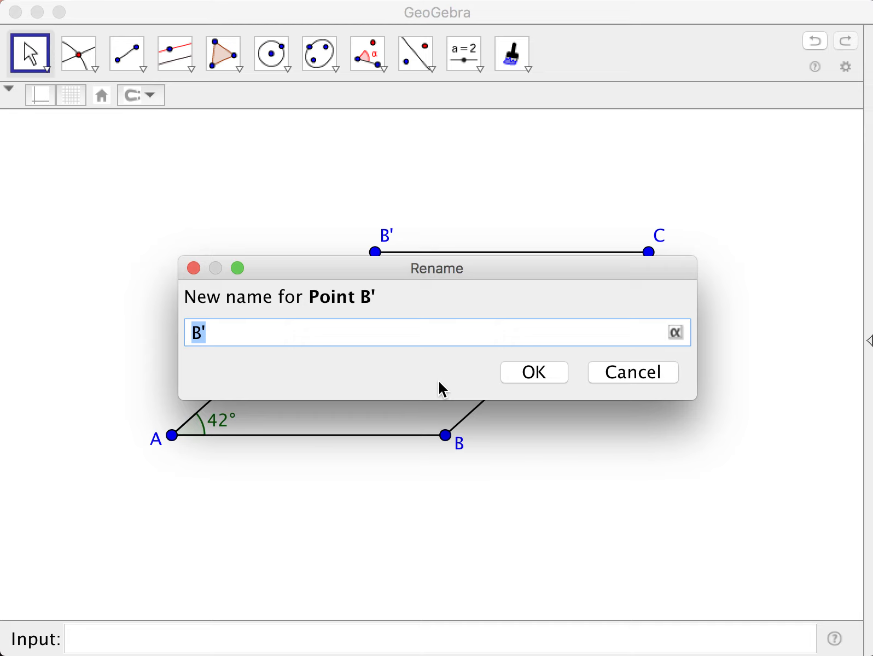
pyautogui.write('D')
pyautogui.click(536, 374)
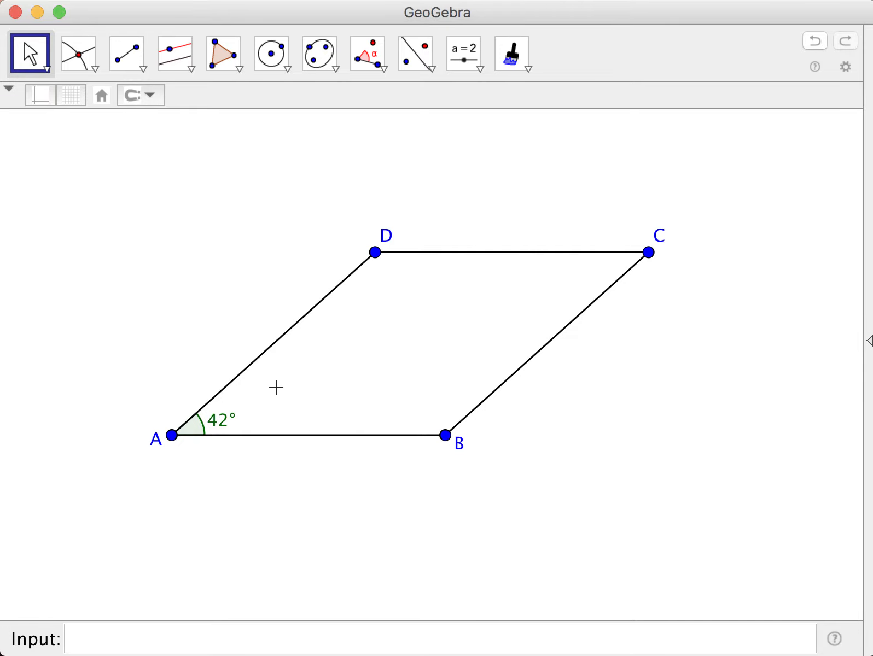
pyautogui.click(367, 55)
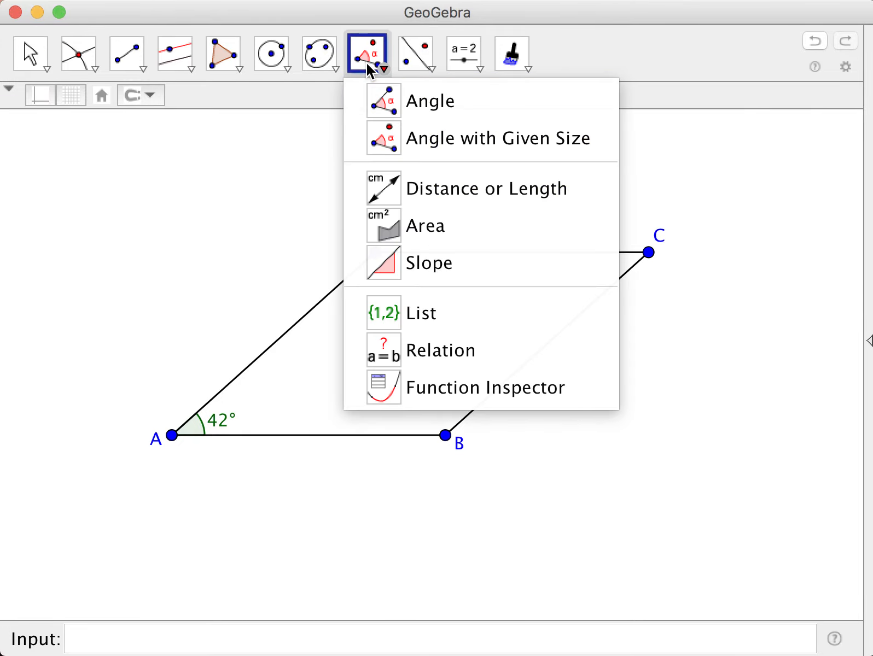
pyautogui.click(423, 83)
pyautogui.click(627, 19)
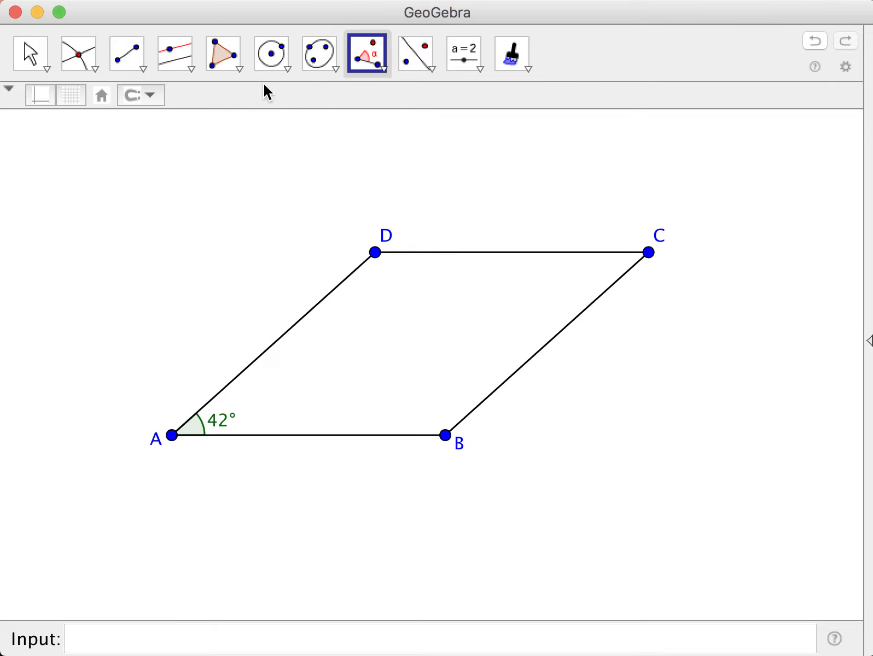
pyautogui.click(377, 69)
pyautogui.moveTo(211, 55)
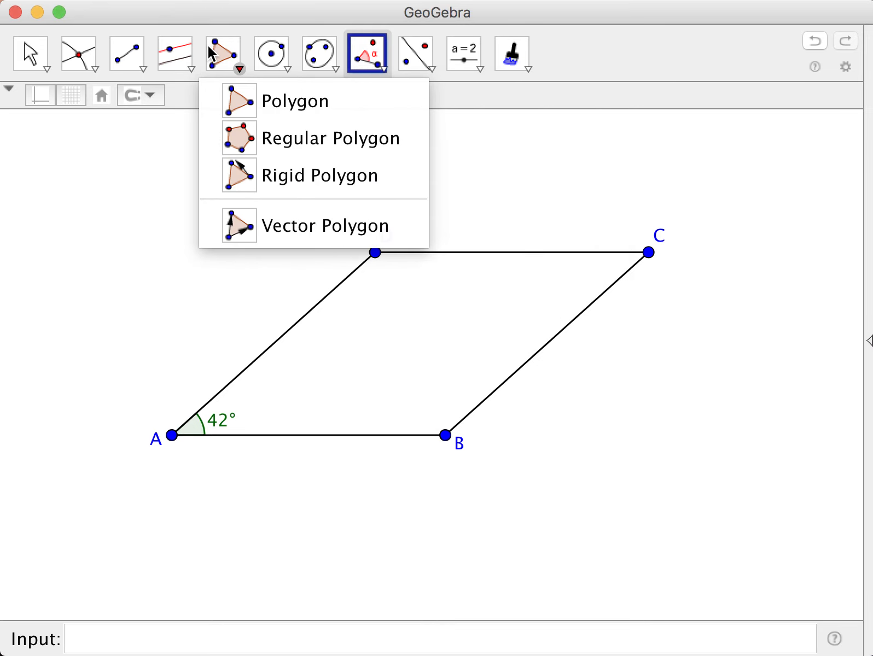
pyautogui.moveTo(183, 54)
pyautogui.moveTo(113, 65)
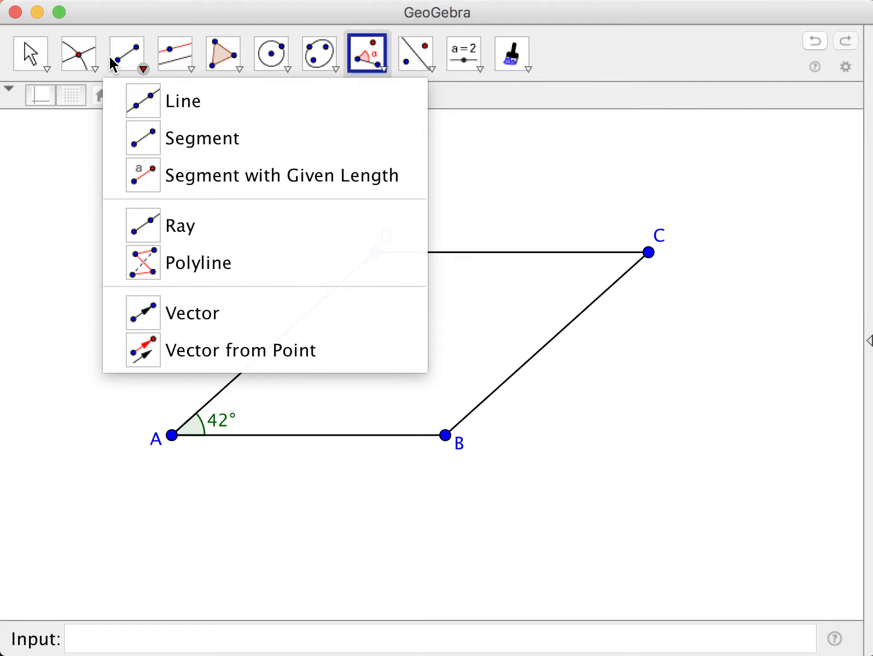
pyautogui.moveTo(358, 62)
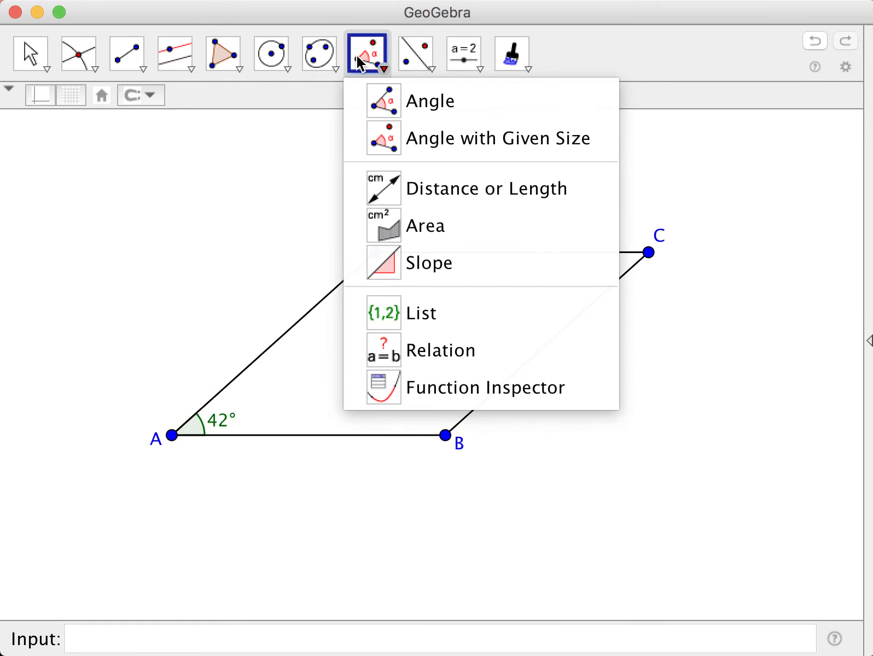
pyautogui.moveTo(85, 66)
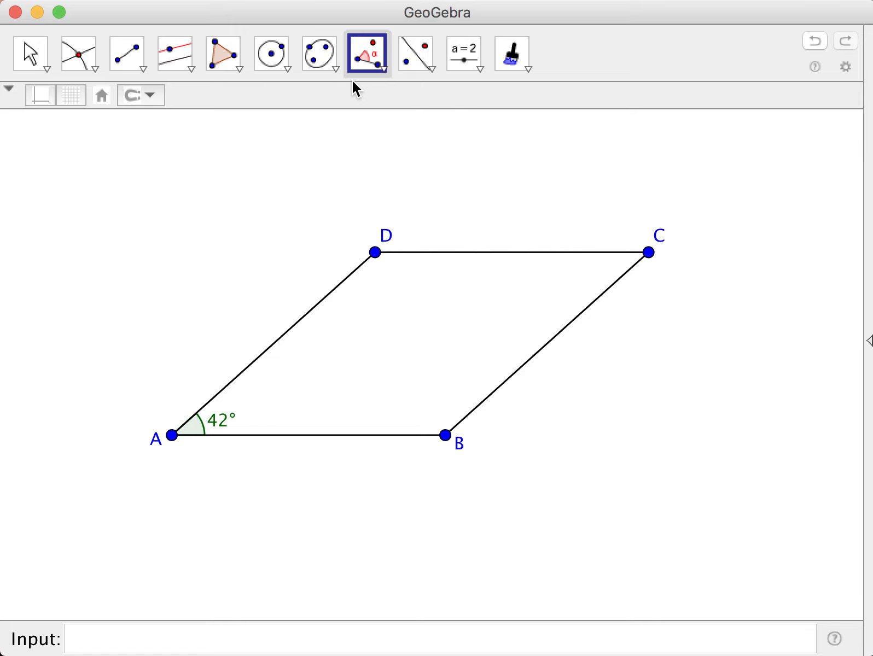
pyautogui.click(179, 61)
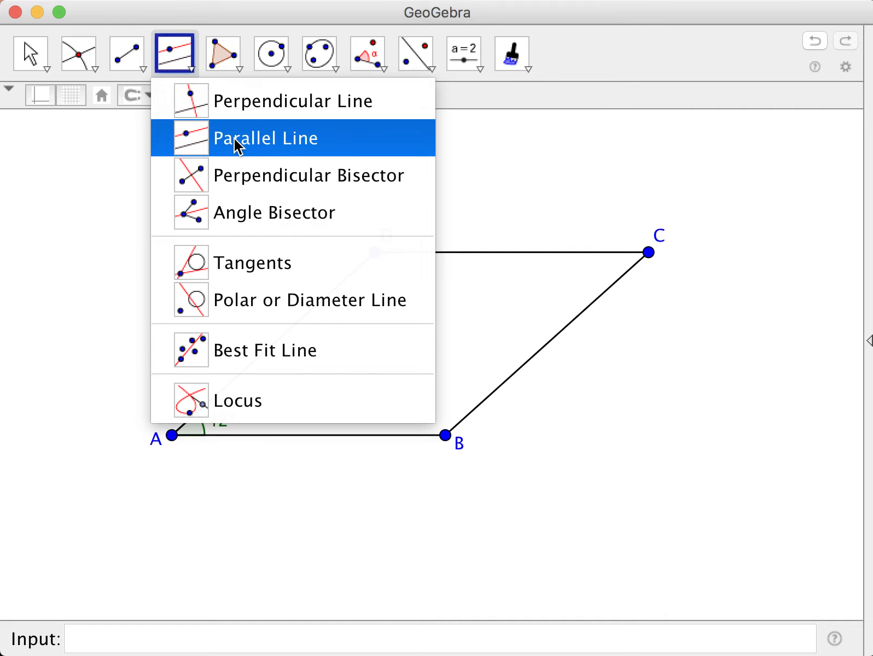
pyautogui.click(577, 55)
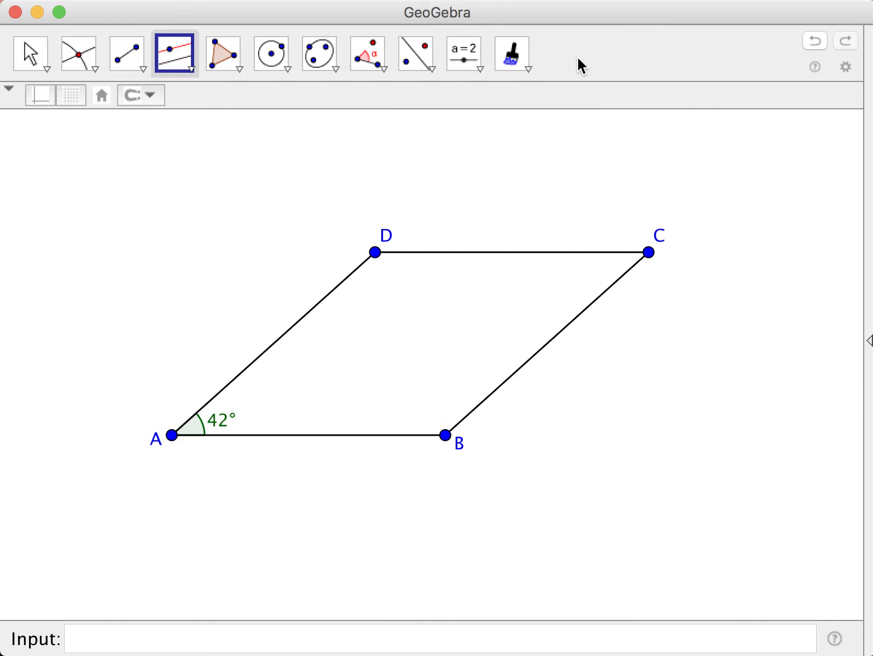